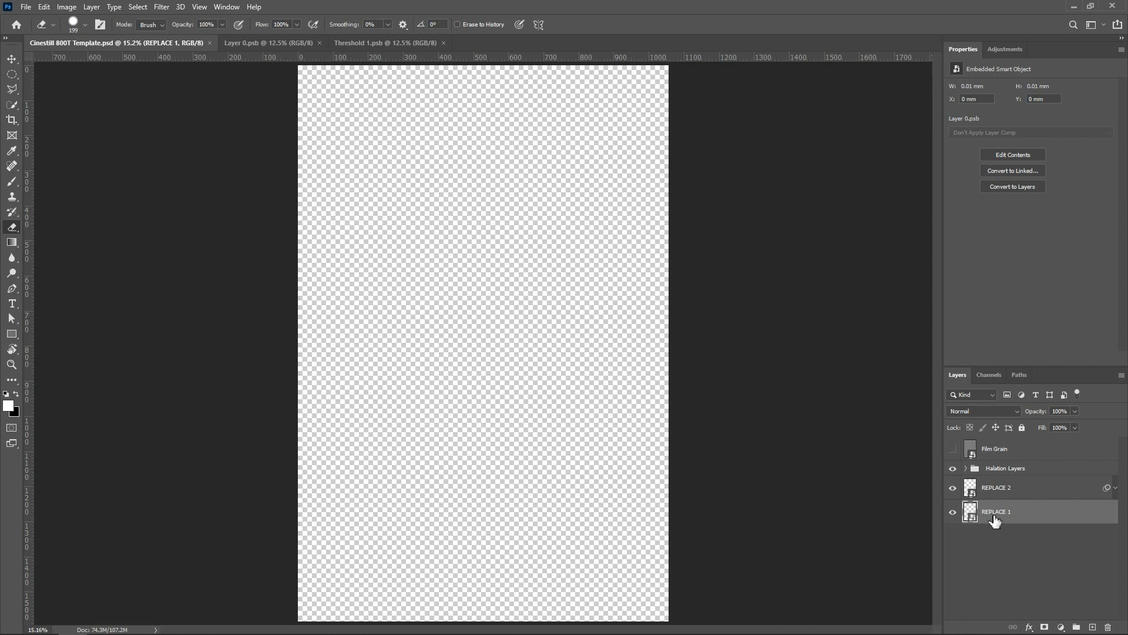
Open the REPLACE 1 smart object's contents and place the photo 2.jpg below all of its adjustment layers.
double_click(970, 516)
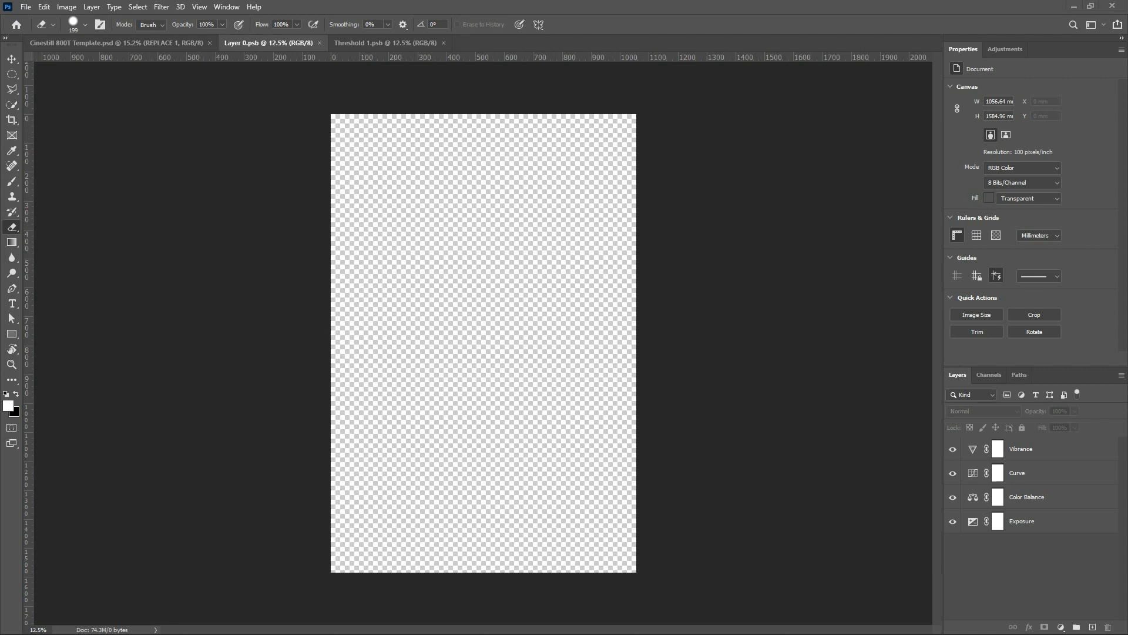
drag(494, 319, 496, 307)
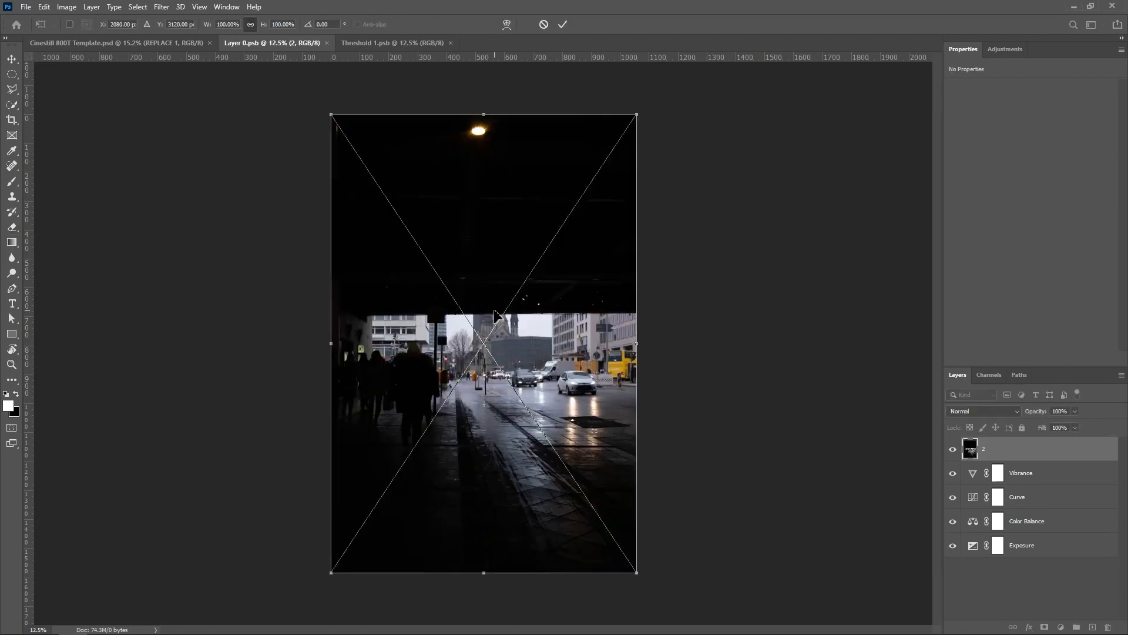
key(Return)
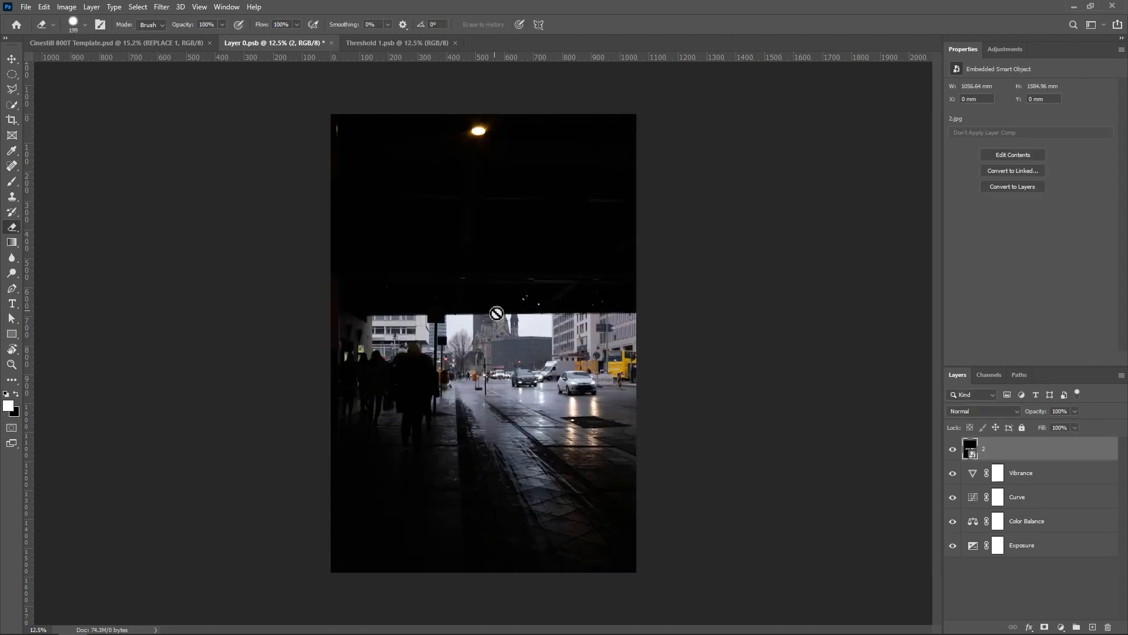
drag(1027, 456, 1018, 561)
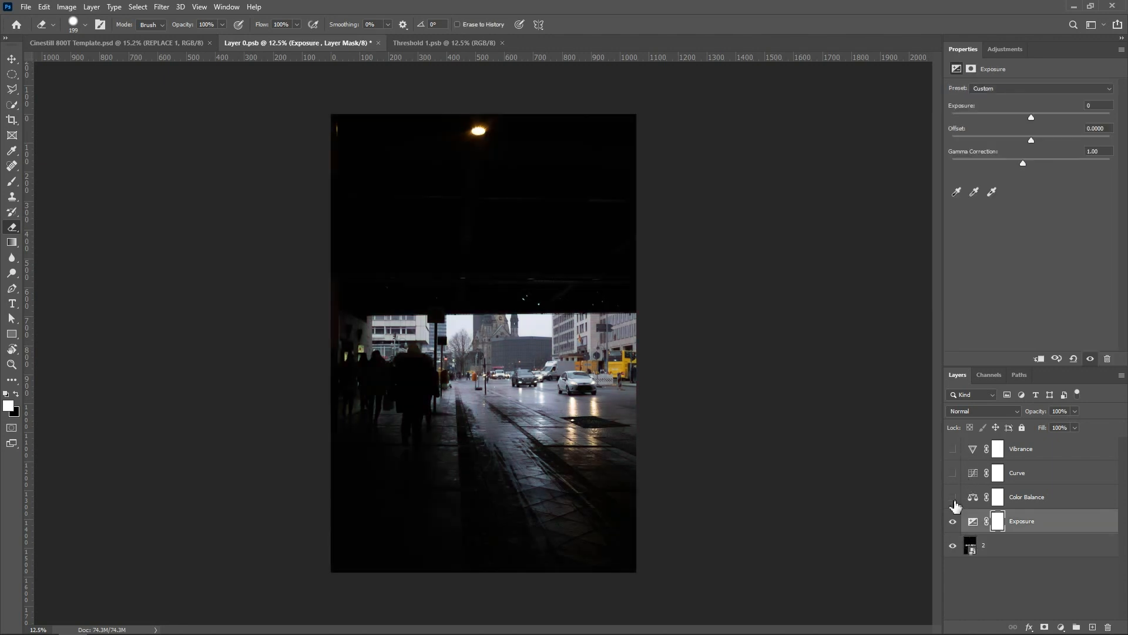
Toggle the Exposure adjustment to preview it, show the Color Balance and Curve layers again, and inspect their settings.
click(958, 519)
click(958, 523)
click(953, 498)
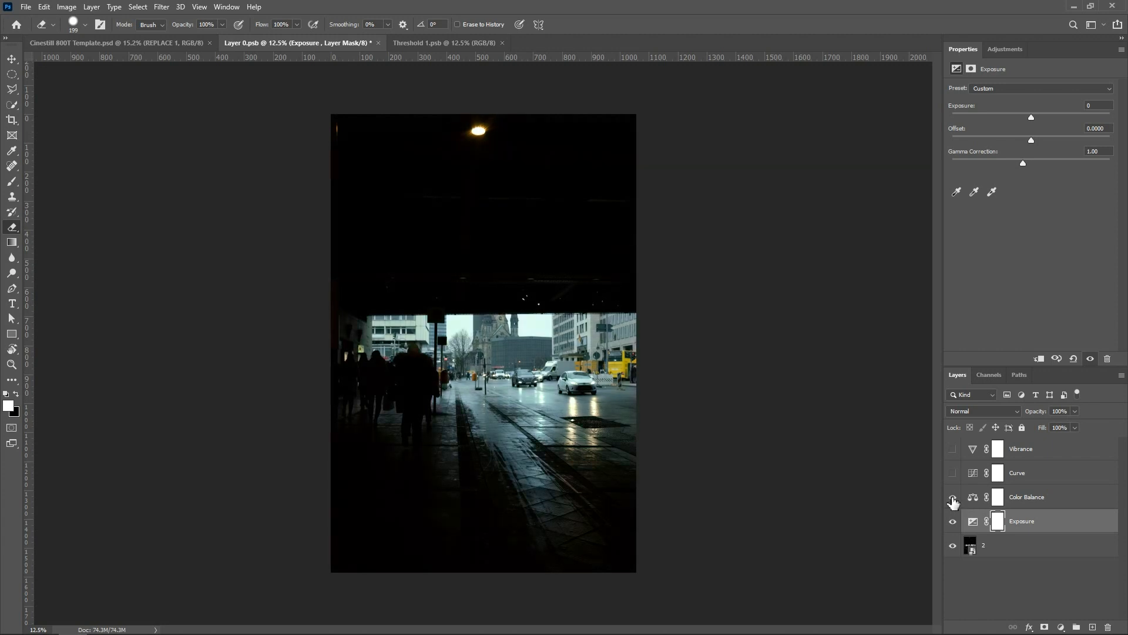
click(1076, 502)
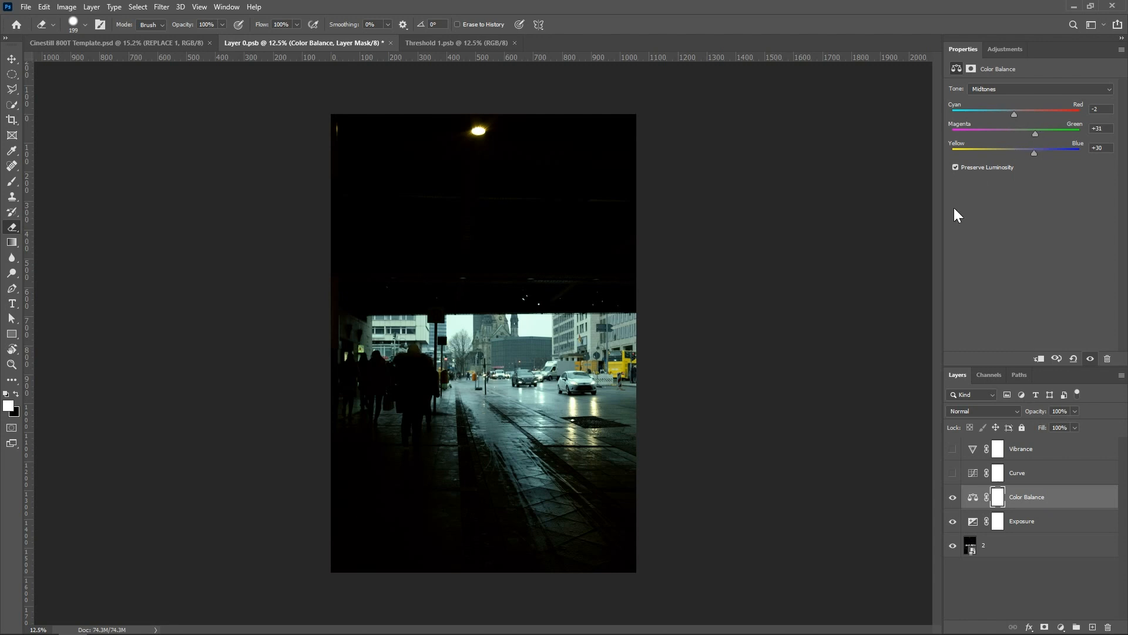
click(952, 476)
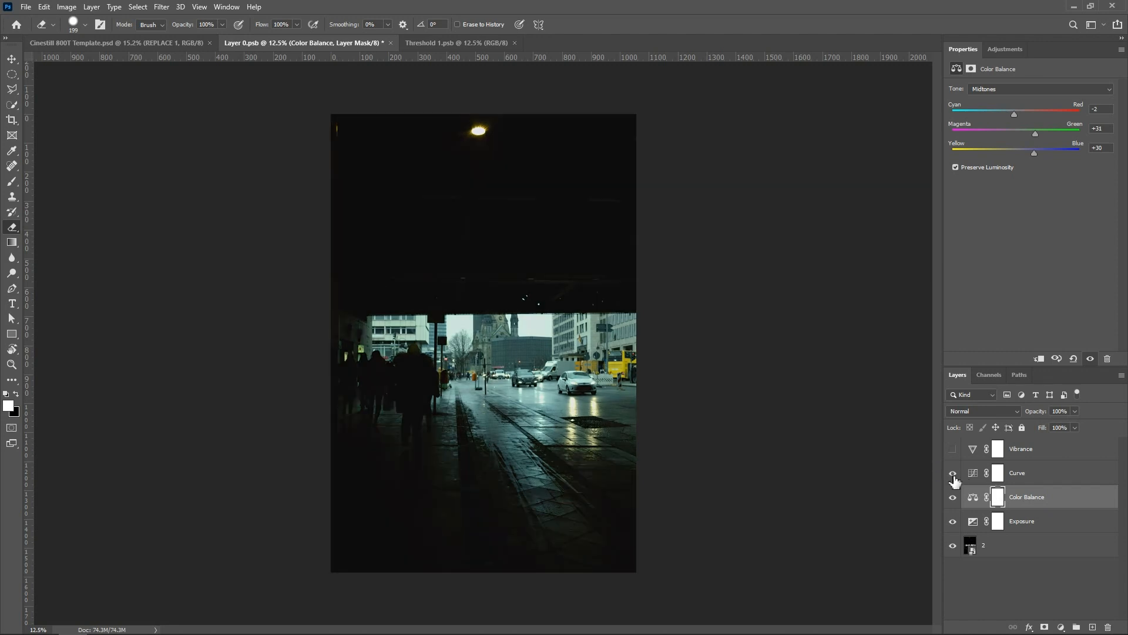
click(1050, 476)
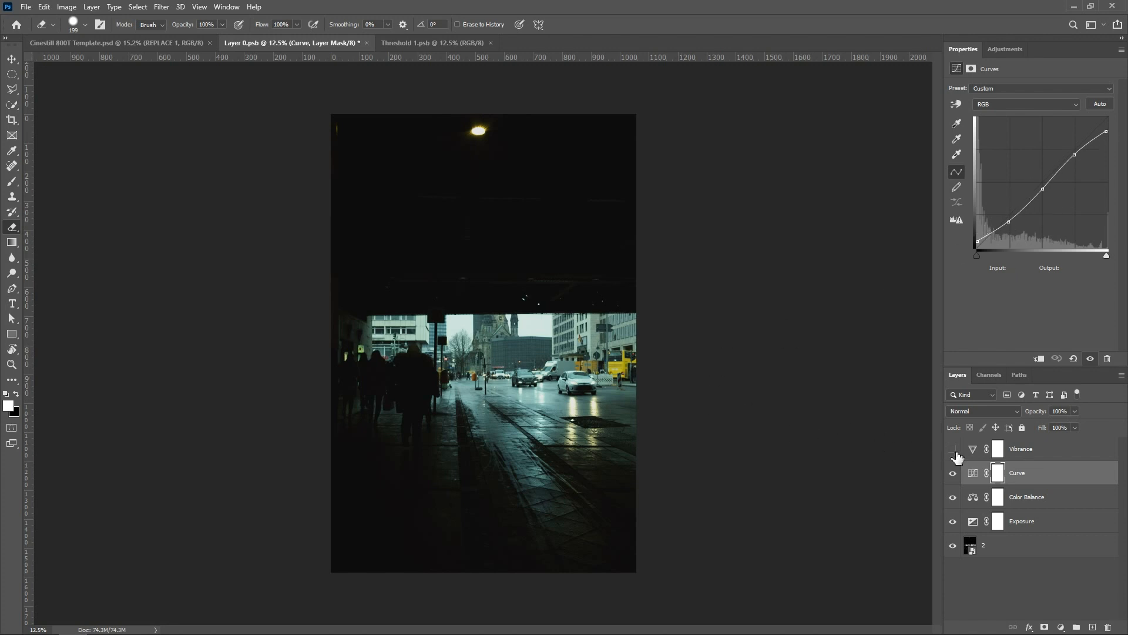
Inspect the Vibrance adjustment's settings and toggle the layer to compare the photo, leaving it visible.
click(1036, 453)
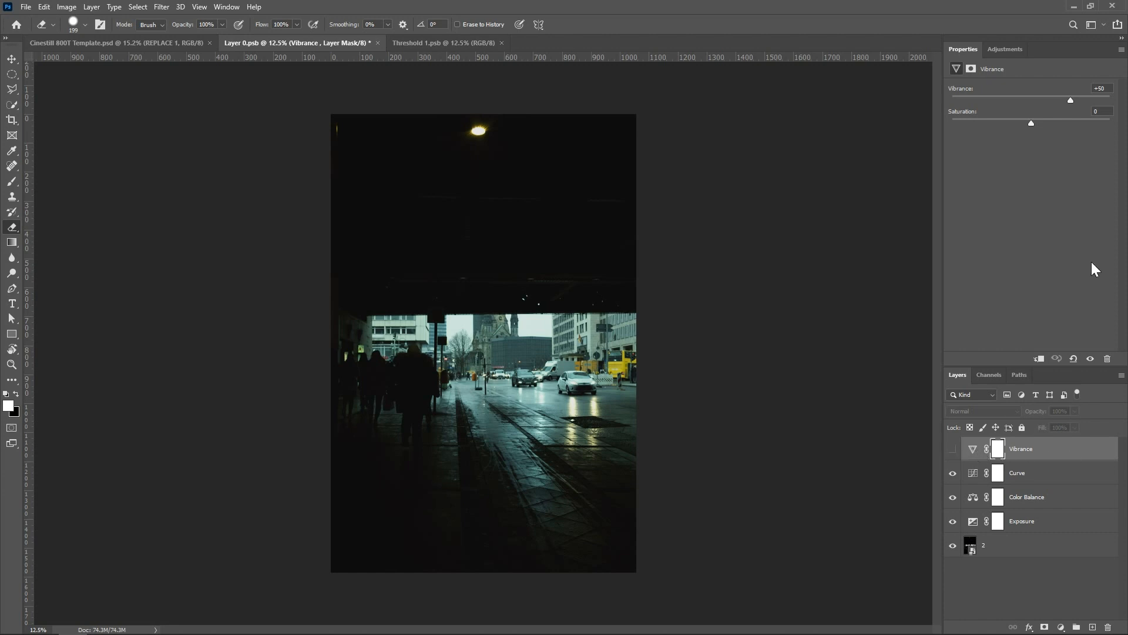
click(954, 449)
click(954, 450)
click(955, 451)
click(955, 451)
Save the REPLACE 1 contents with the placed photo and return to the Cinestill 800T Template document.
click(1032, 544)
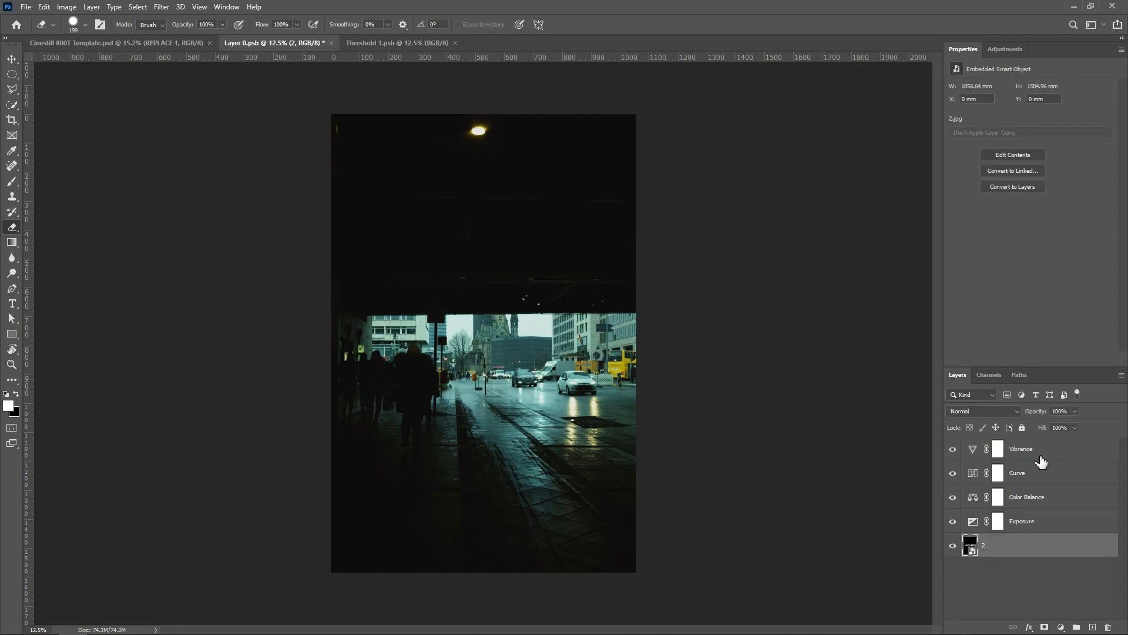
click(1045, 460)
click(1037, 547)
key(ctrl+s)
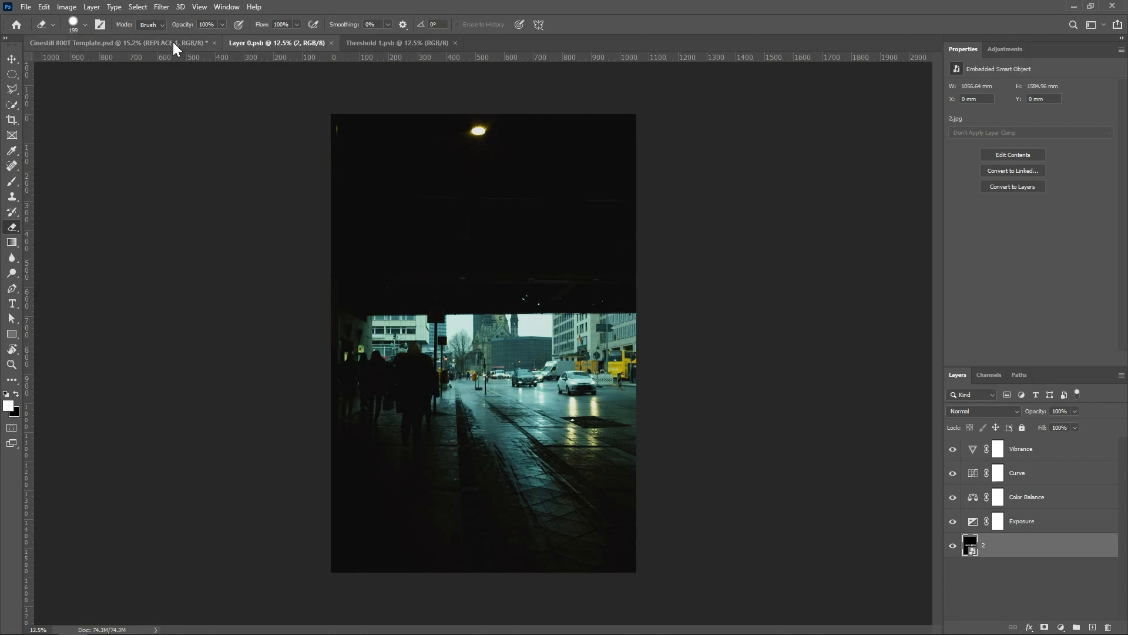
click(144, 43)
click(12, 364)
right_click(423, 328)
click(453, 389)
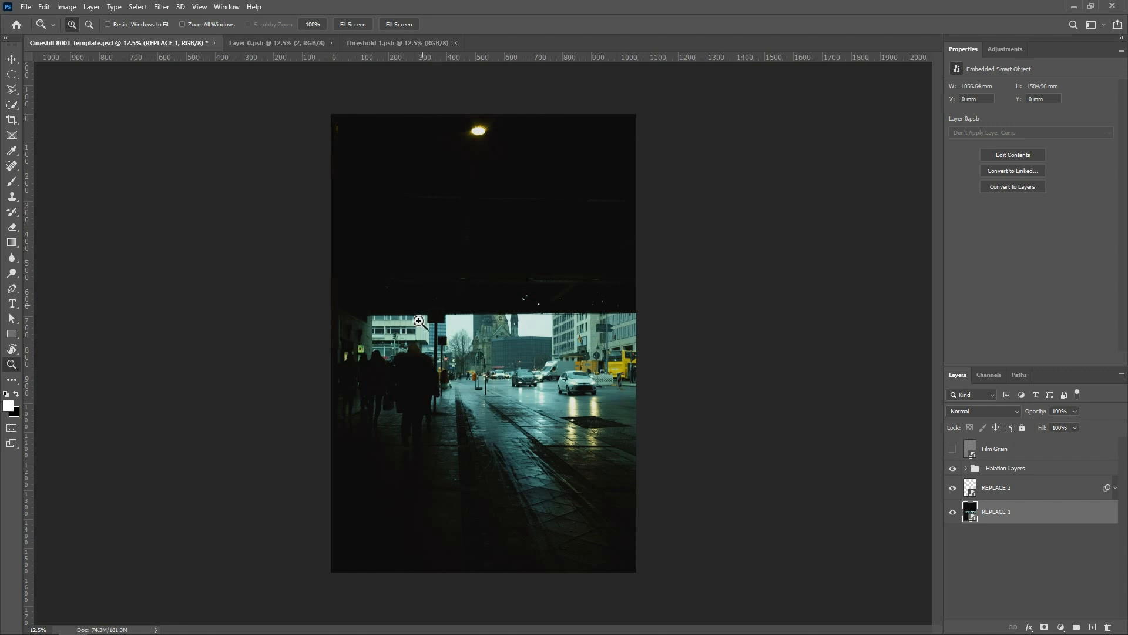
Open the REPLACE 2 smart object's contents and place the photo 2.jpg beneath the Highlight Mask layer.
click(979, 496)
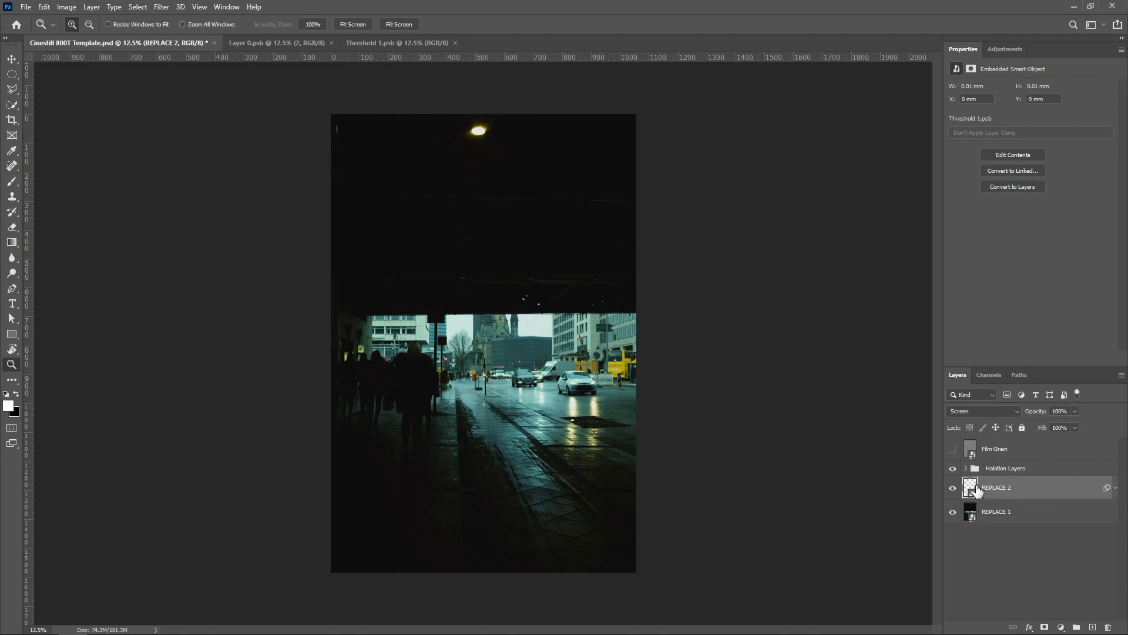
double_click(976, 490)
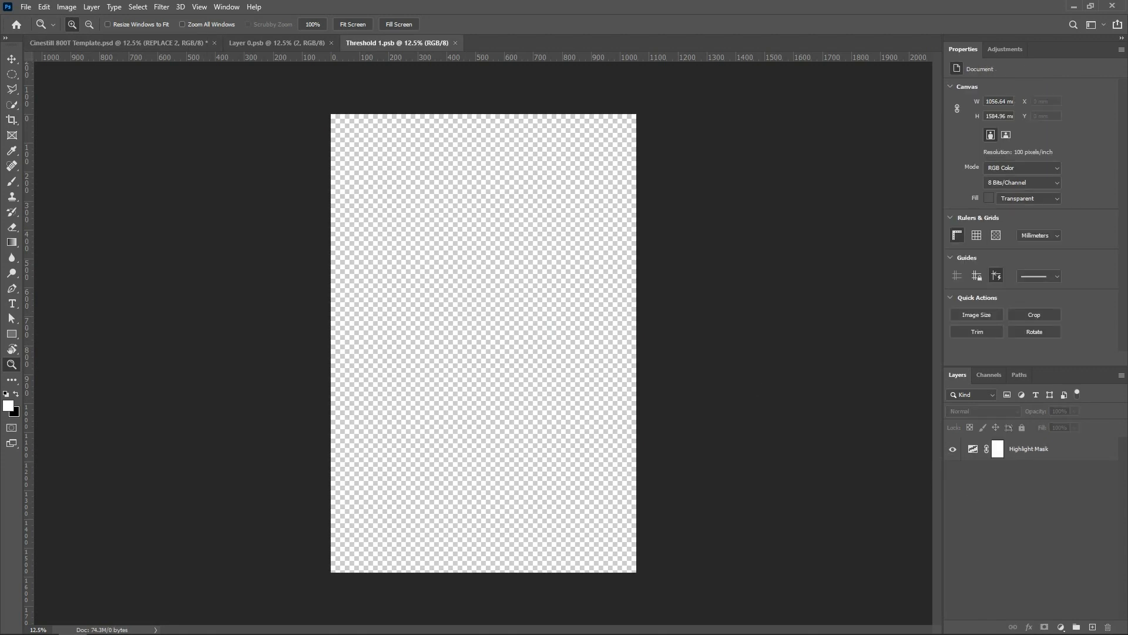
drag(523, 329, 517, 321)
key(Return)
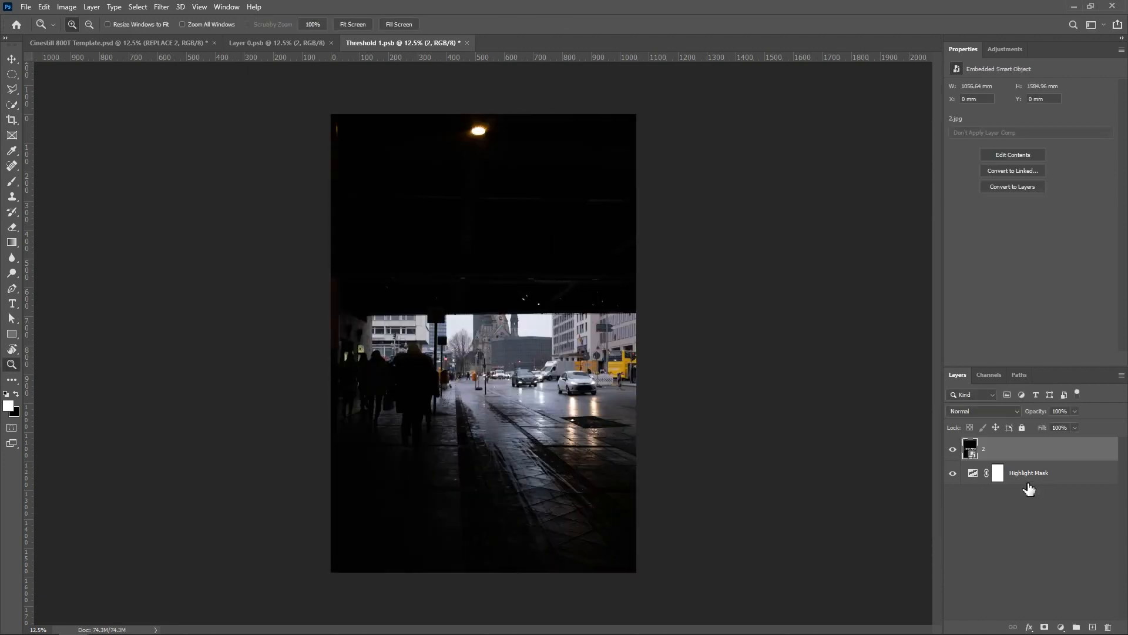
drag(1010, 453, 1010, 496)
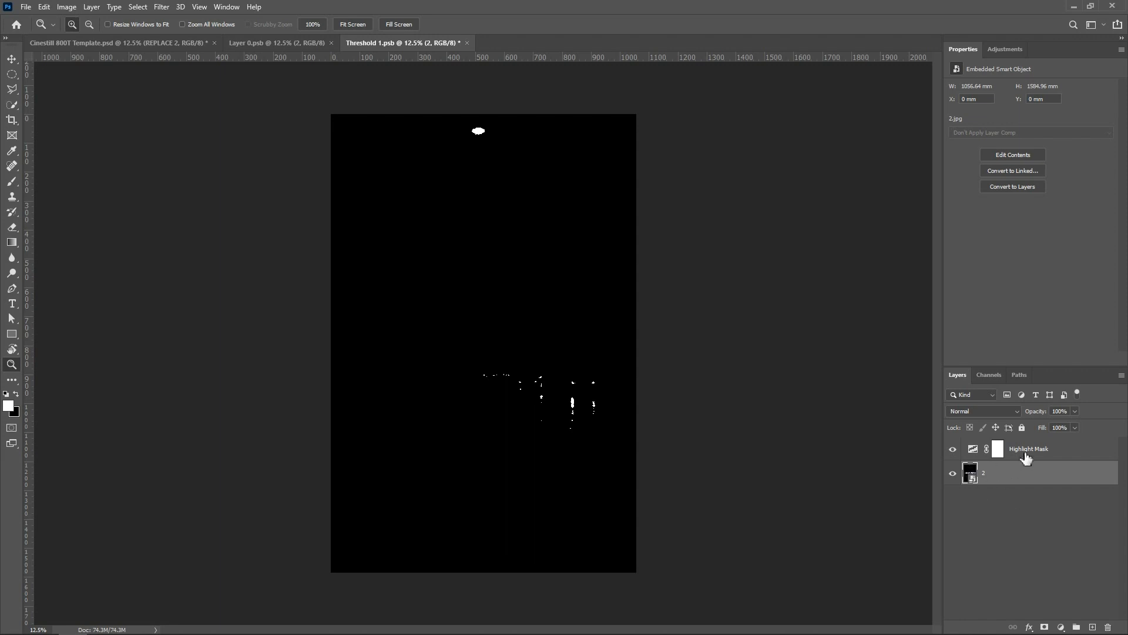
Lower the Highlight Mask's threshold level to about 235 and save the smart object back into the template.
click(1090, 454)
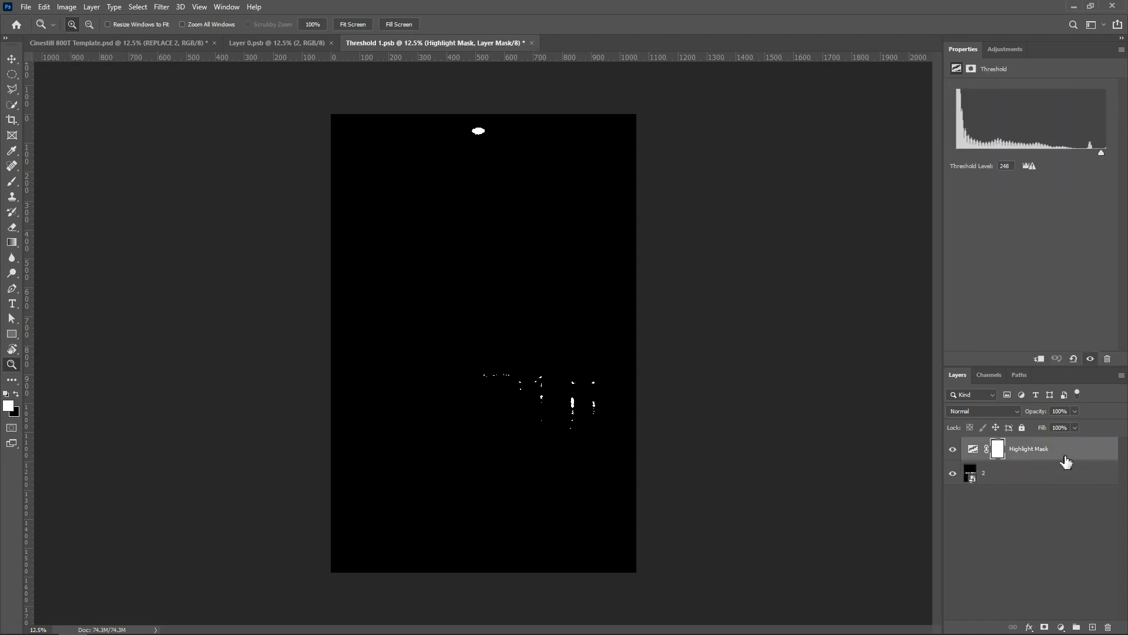
click(1071, 454)
mouse_move(1106, 151)
mouse_down()
mouse_move(951, 154)
mouse_move(1095, 153)
mouse_up()
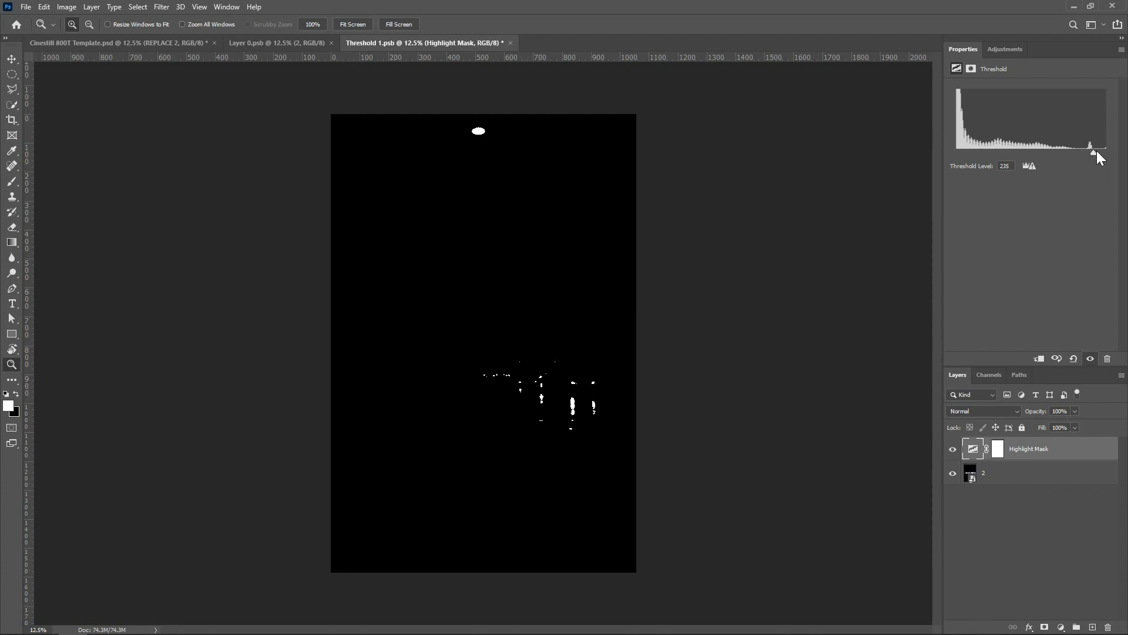
drag(1095, 150, 1092, 152)
key(ctrl+s)
click(93, 43)
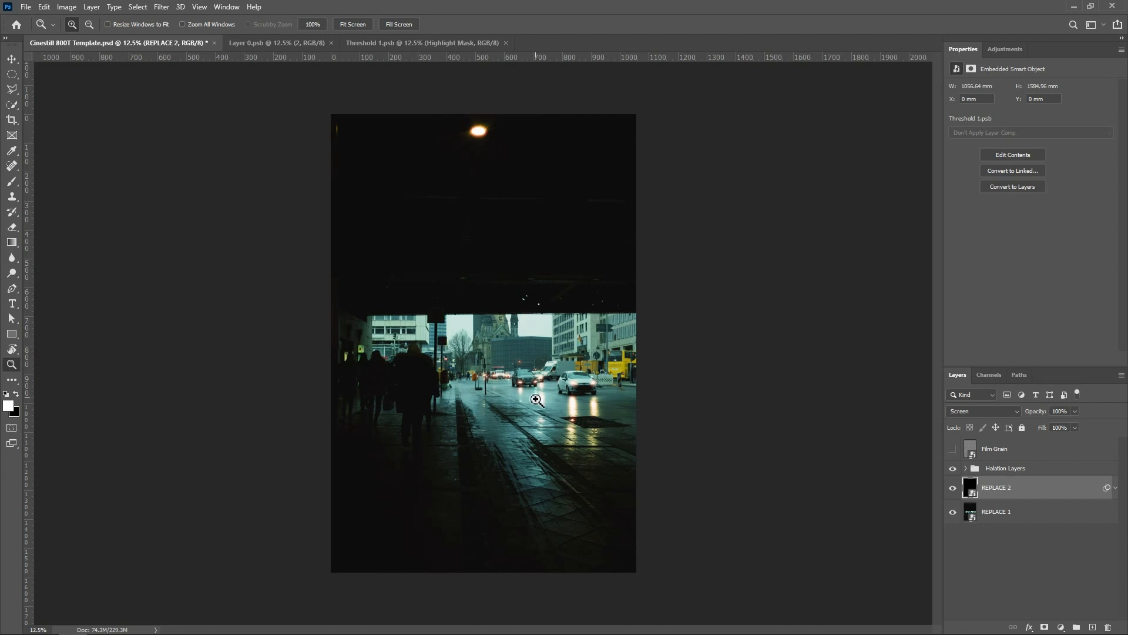
Compare the highlights around the cars with the REPLACE 2 layer hidden and shown.
click(522, 395)
click(525, 395)
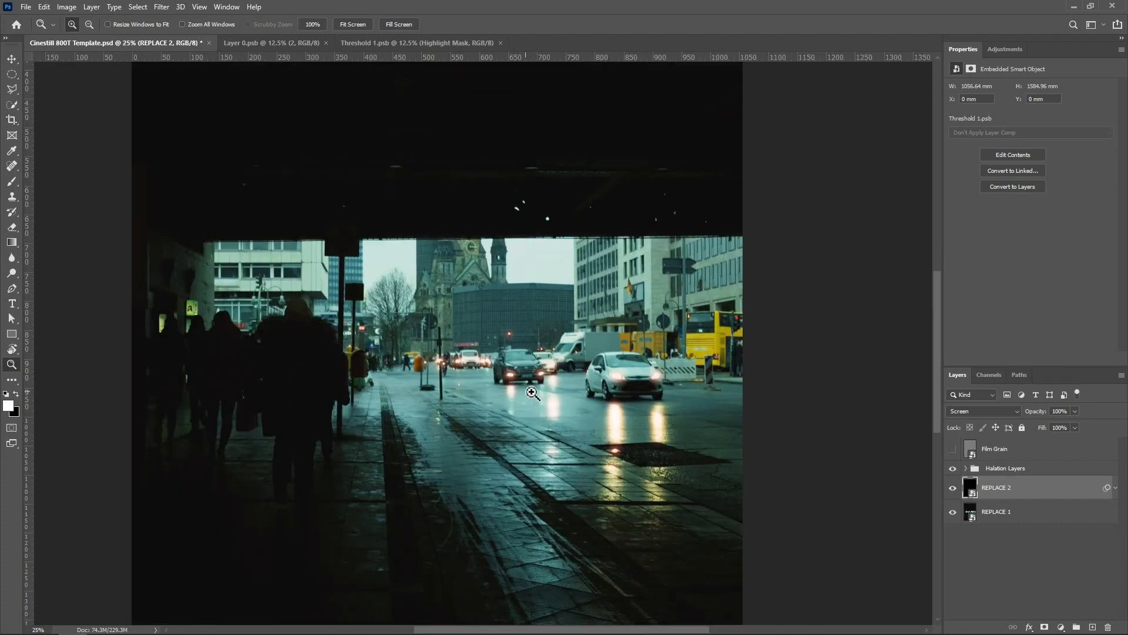
click(953, 487)
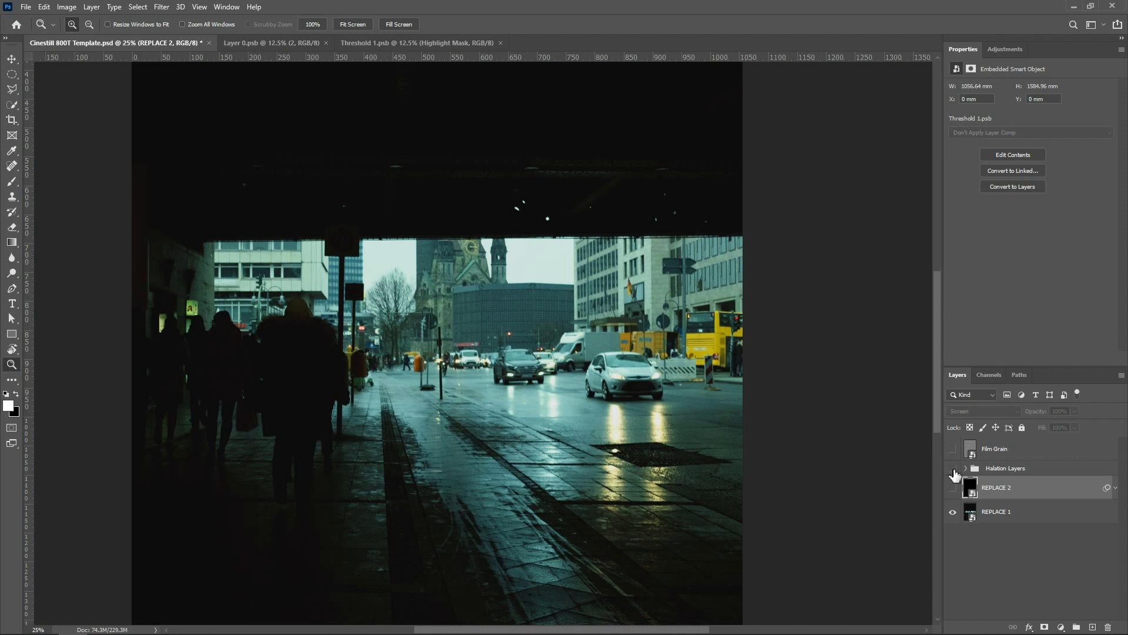
click(953, 487)
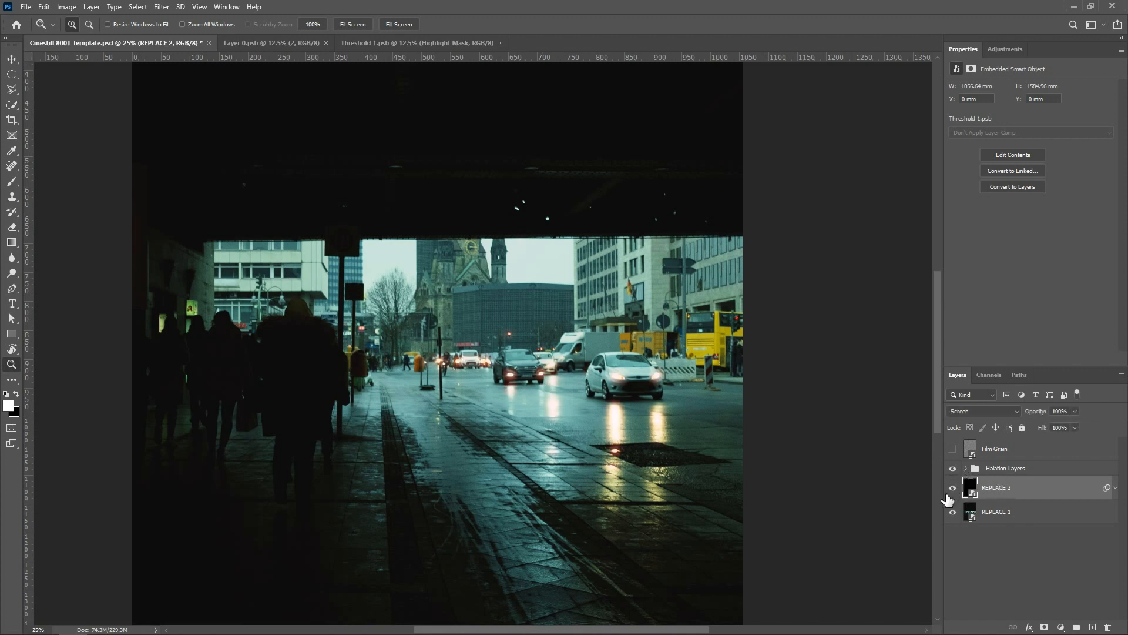
Expand the Halation Layers group and inspect its Red Halation layer.
click(1050, 474)
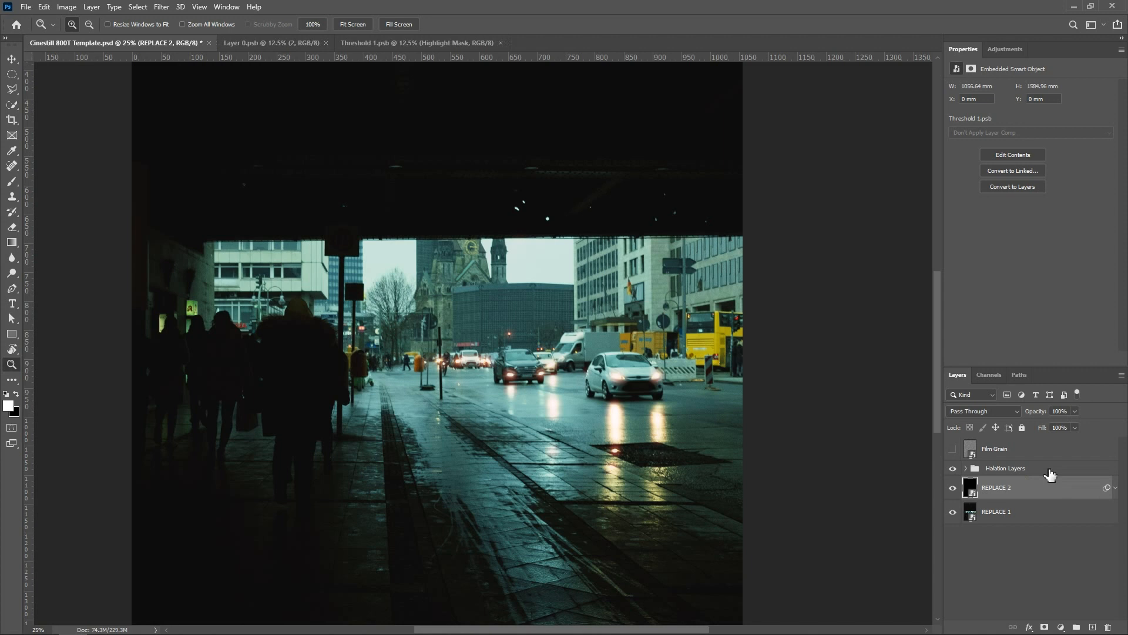
click(965, 468)
scroll(1002, 492, up, 1)
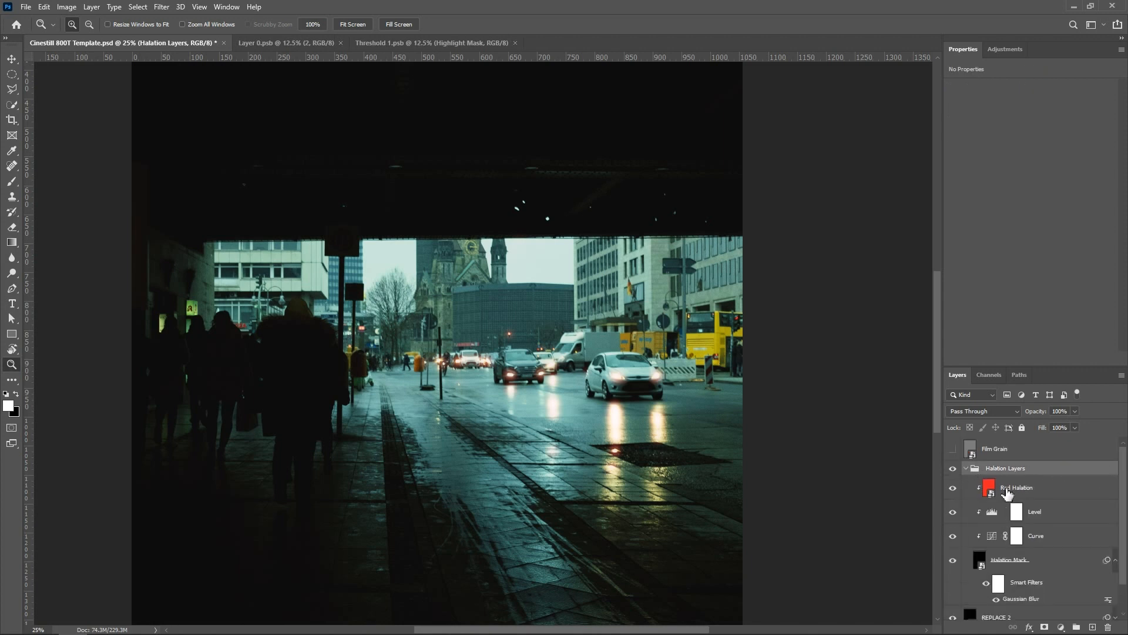
click(1055, 492)
key(h)
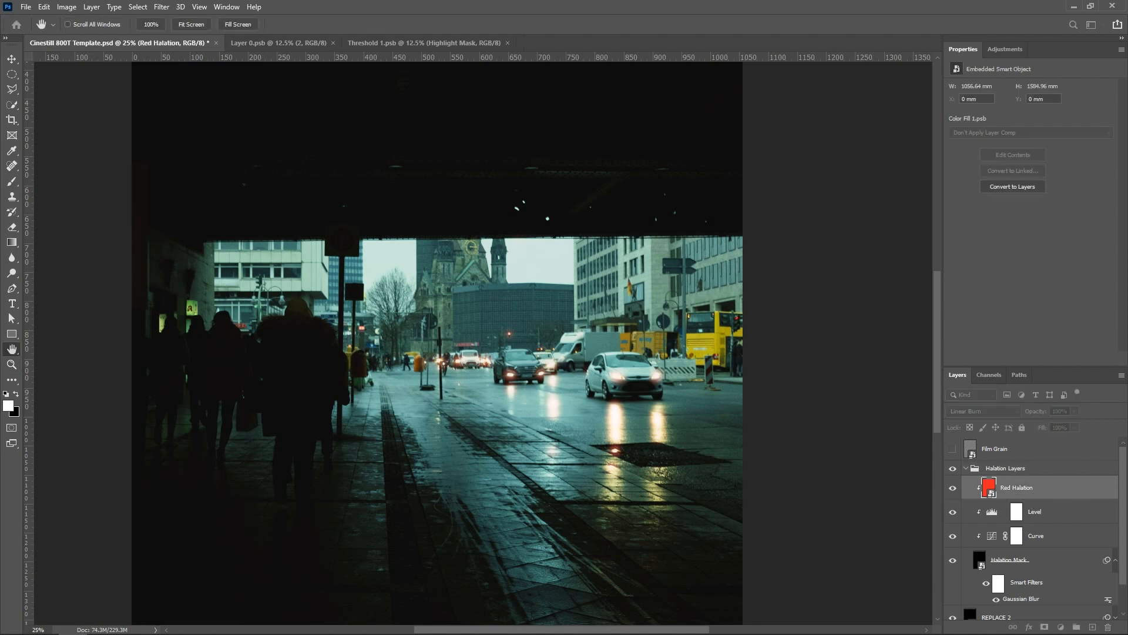
key(z)
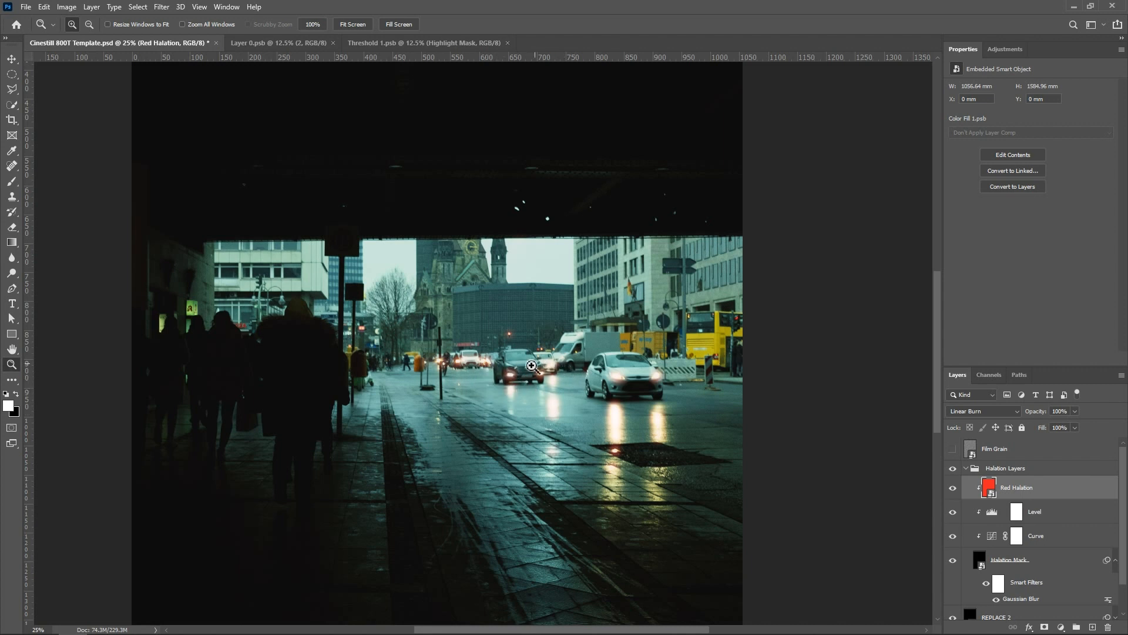
Strengthen the red halation by setting the Level adjustment's midtone input to 2.54 and white input to 183.
click(968, 474)
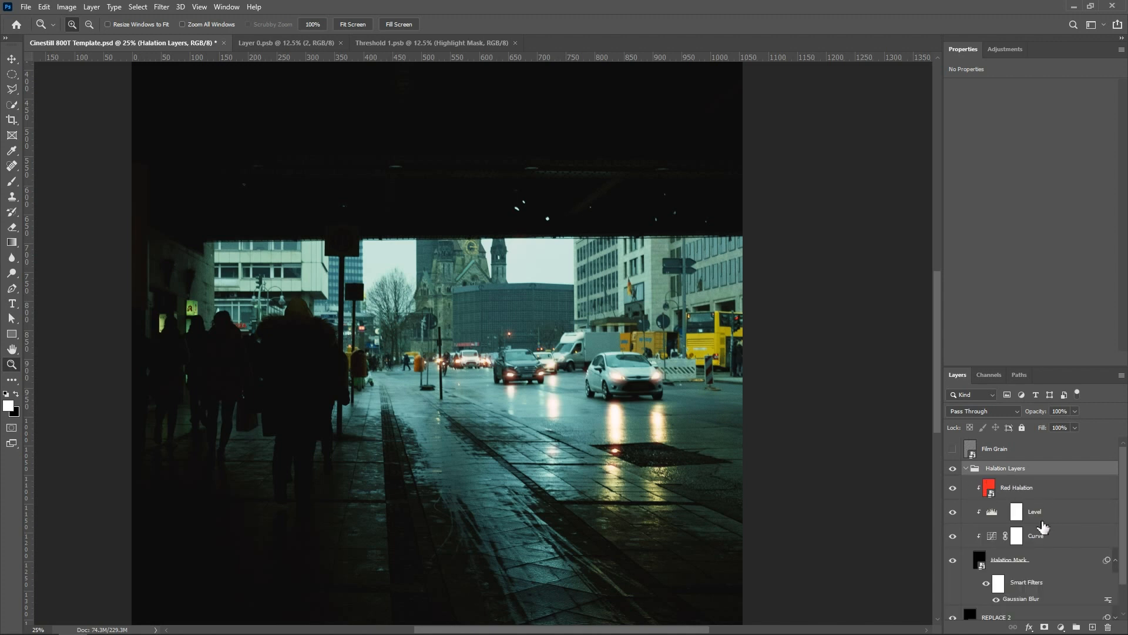
click(1054, 517)
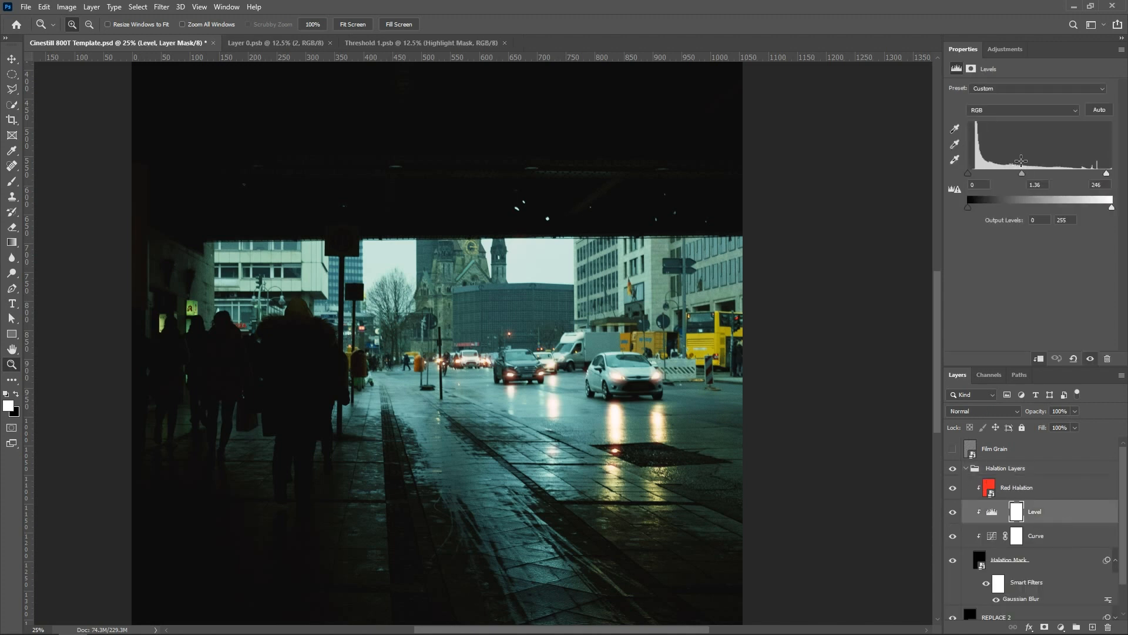
drag(1020, 173, 981, 177)
drag(1113, 177, 1070, 174)
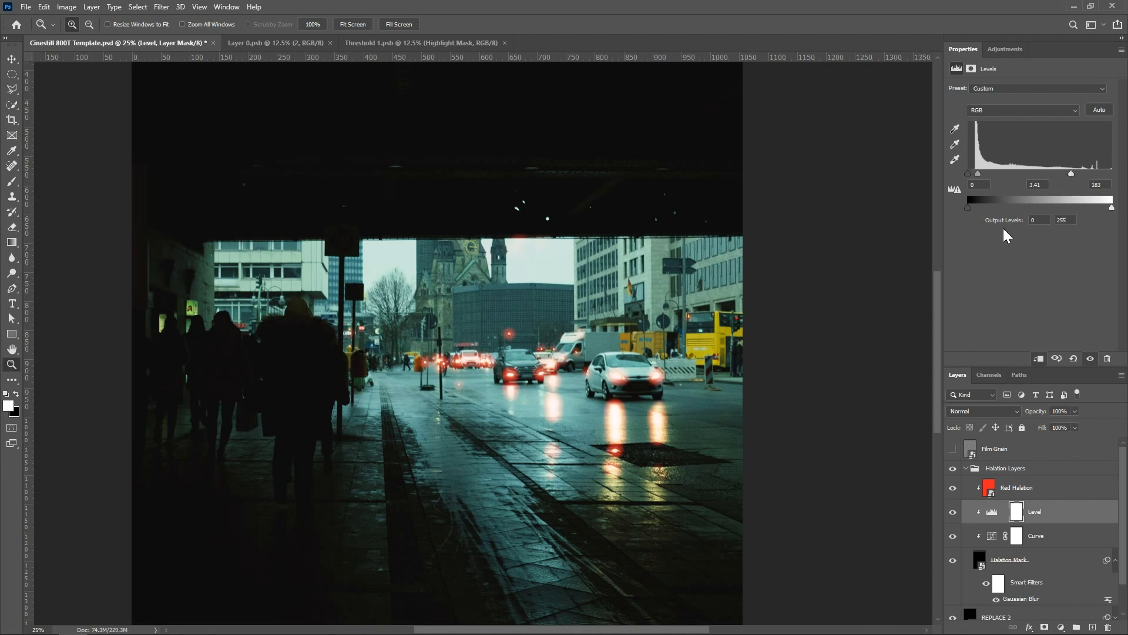
drag(979, 173, 988, 173)
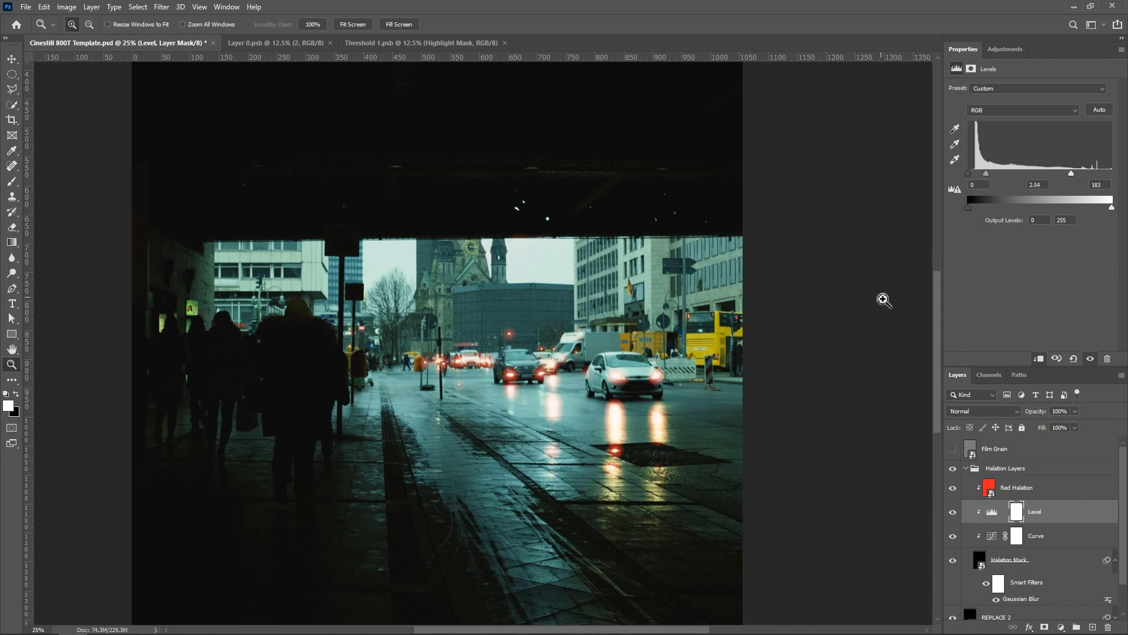
Examine the red halation around the car headlights and their wet-road reflections at several zoom levels.
right_click(486, 370)
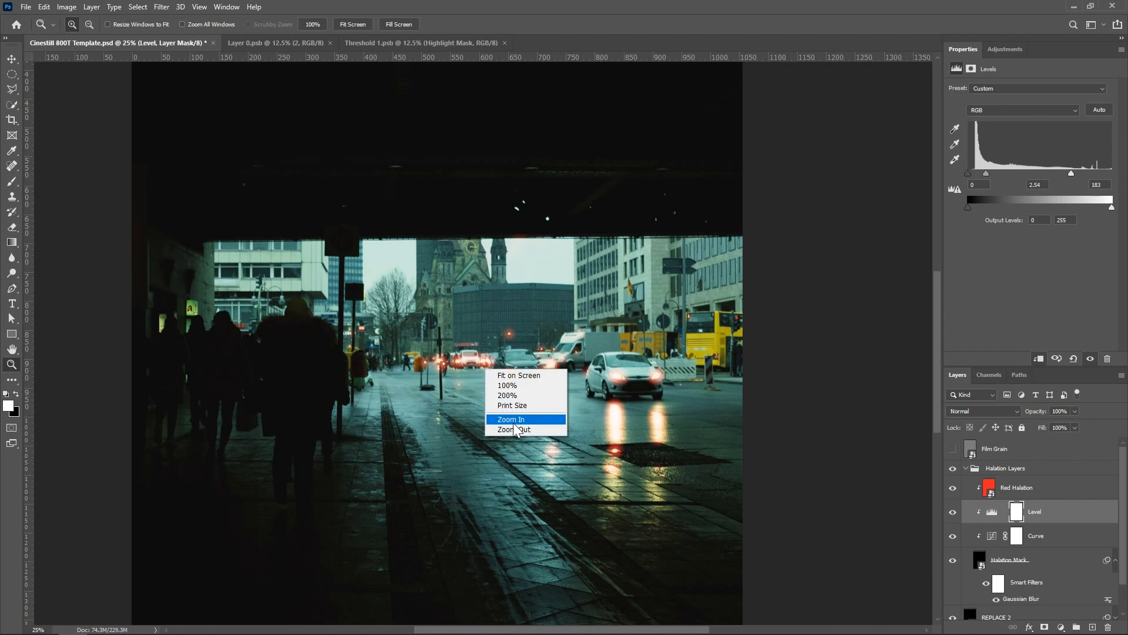
click(510, 430)
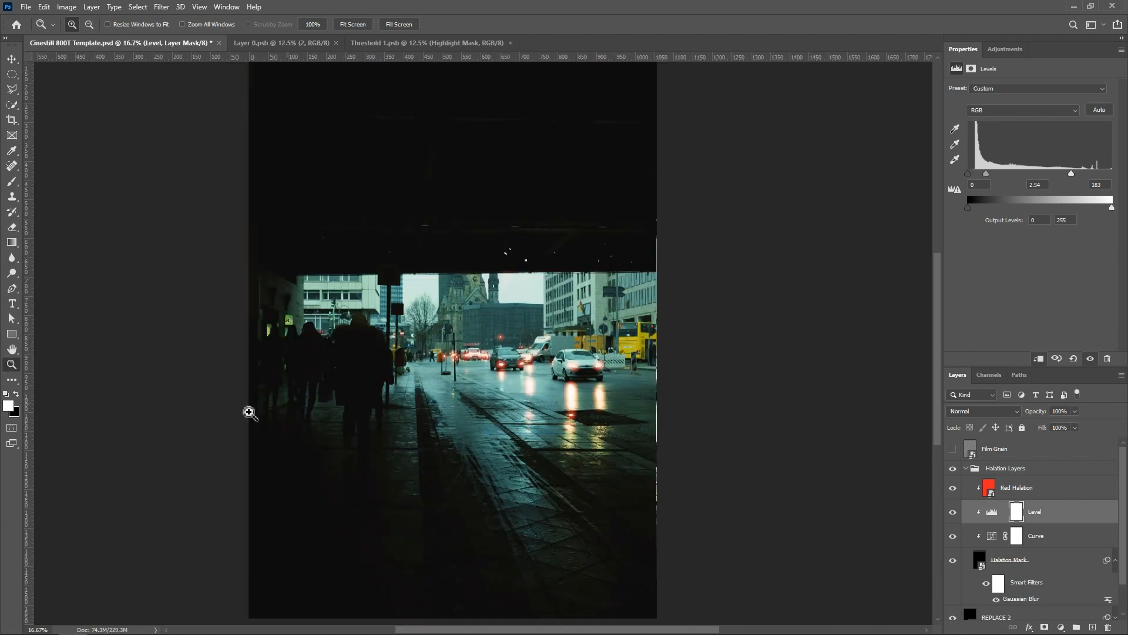
click(538, 389)
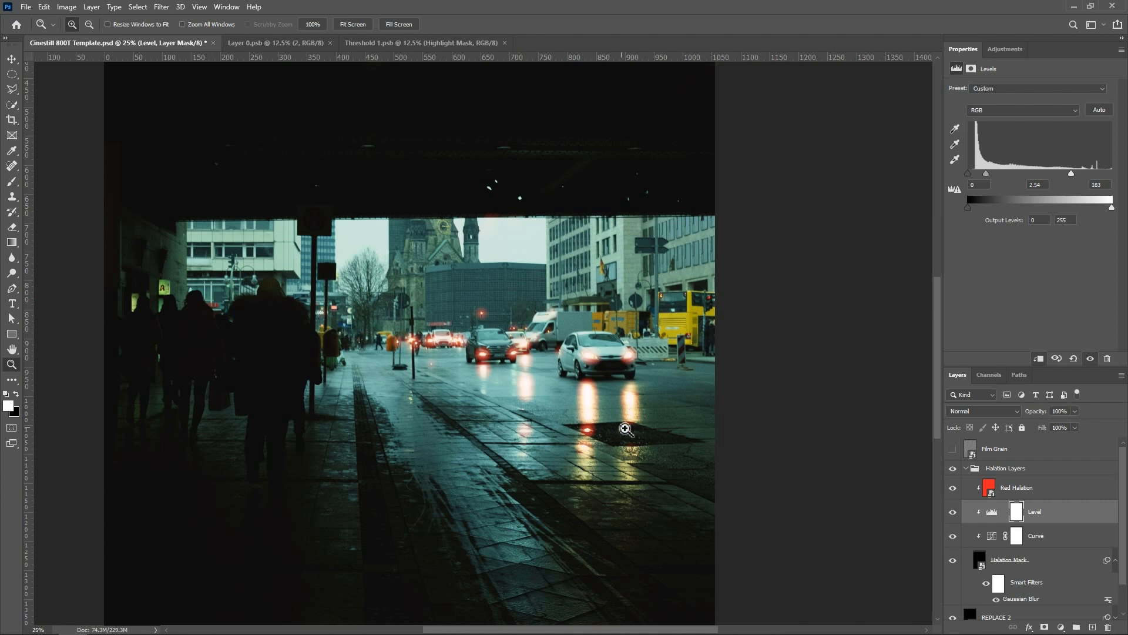
click(599, 428)
click(578, 400)
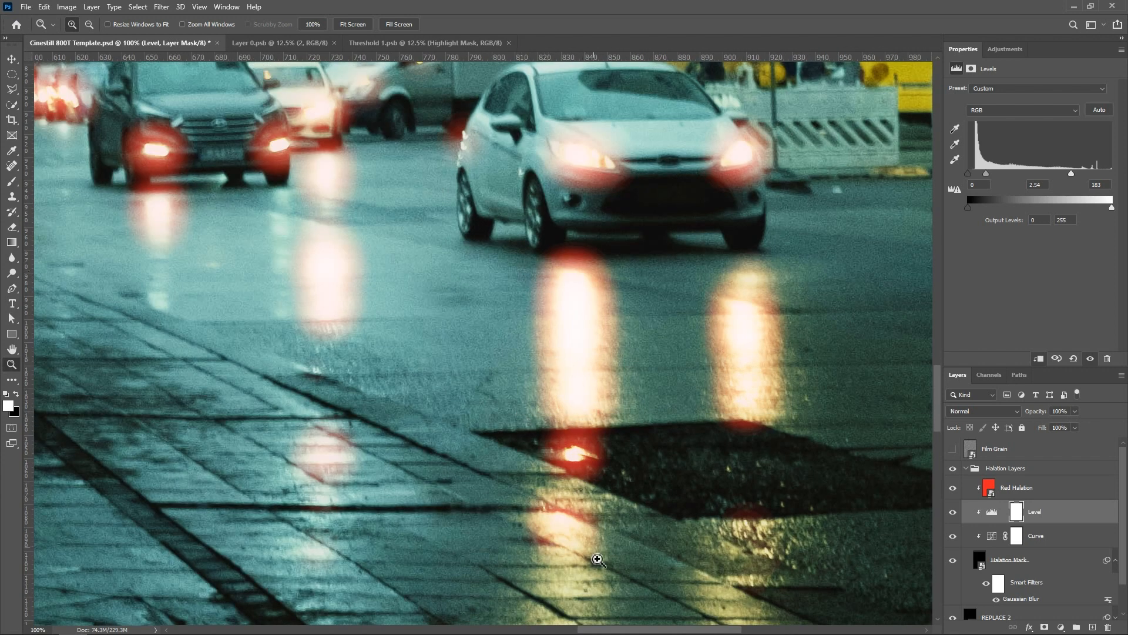
right_click(450, 499)
click(465, 544)
right_click(460, 459)
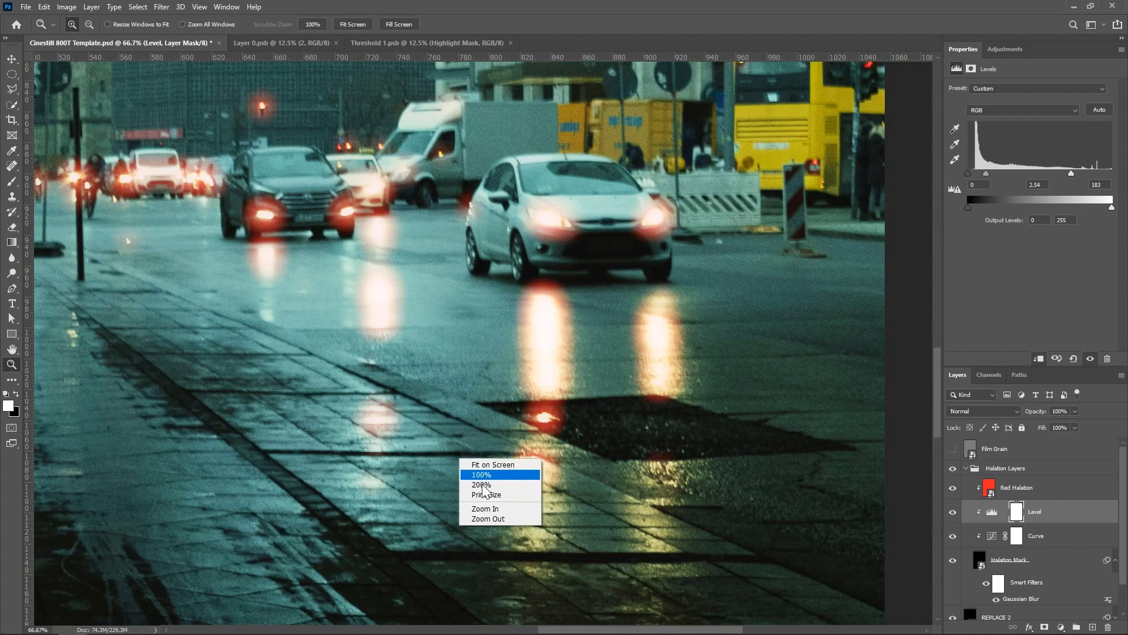
click(496, 521)
right_click(548, 398)
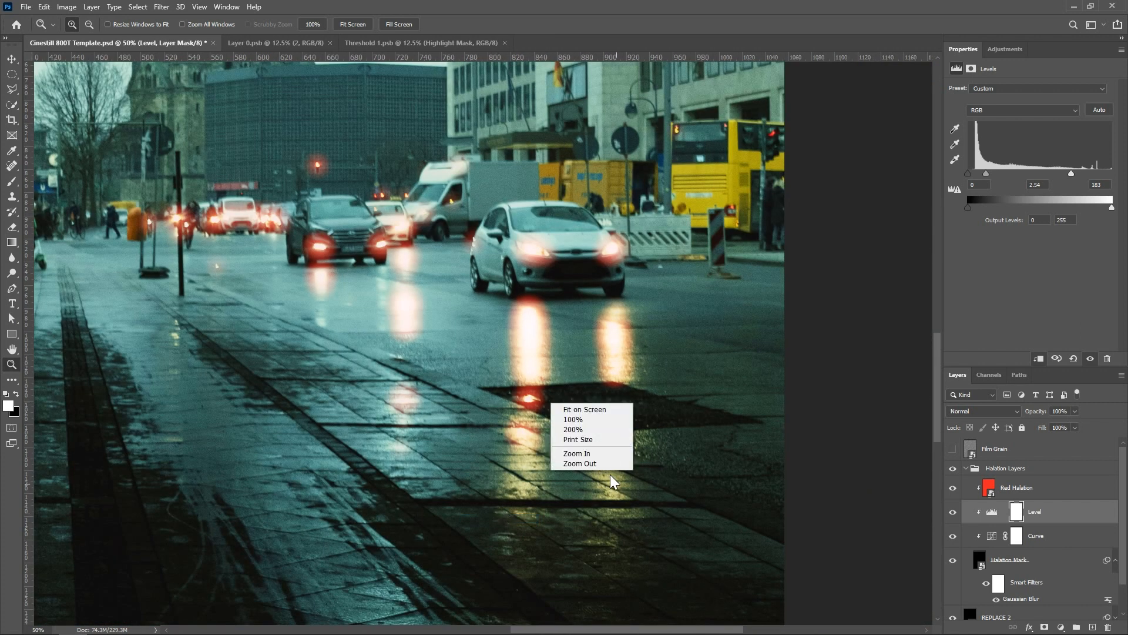
click(588, 463)
Open the contents of the REPLACE 2 smart object and select its photo layer 2.
click(966, 468)
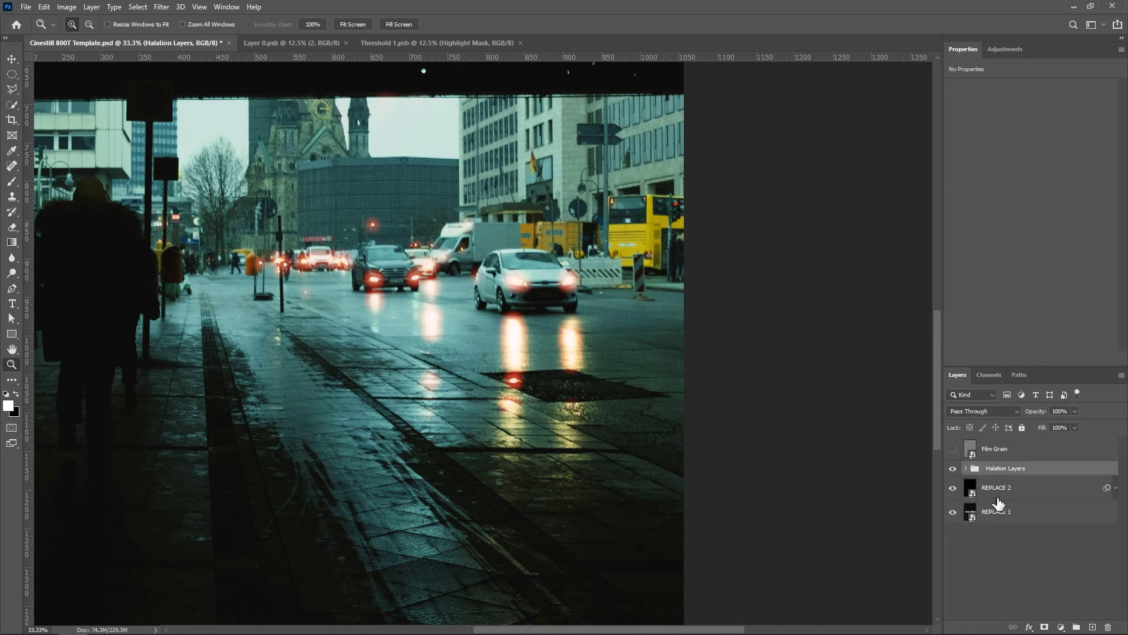
click(986, 499)
double_click(970, 495)
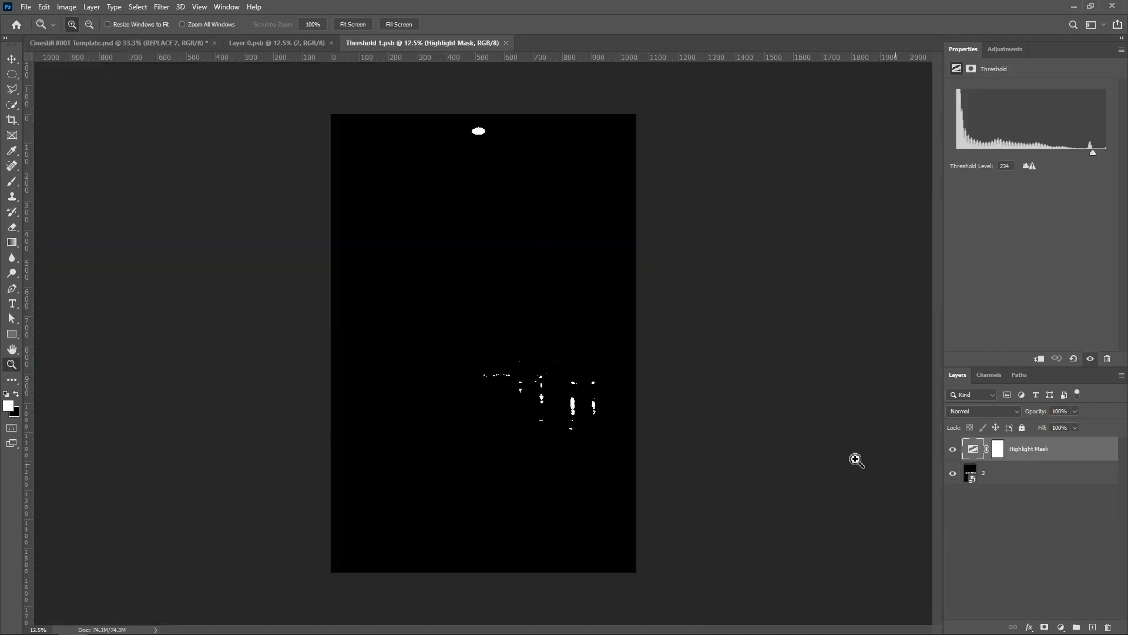
click(578, 393)
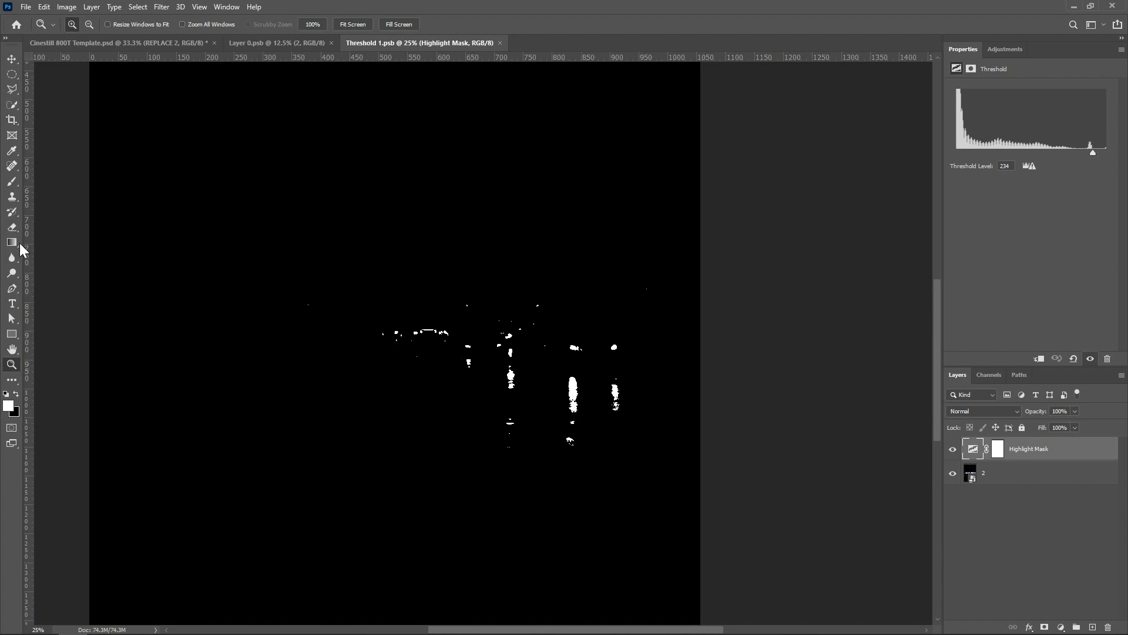
click(1005, 480)
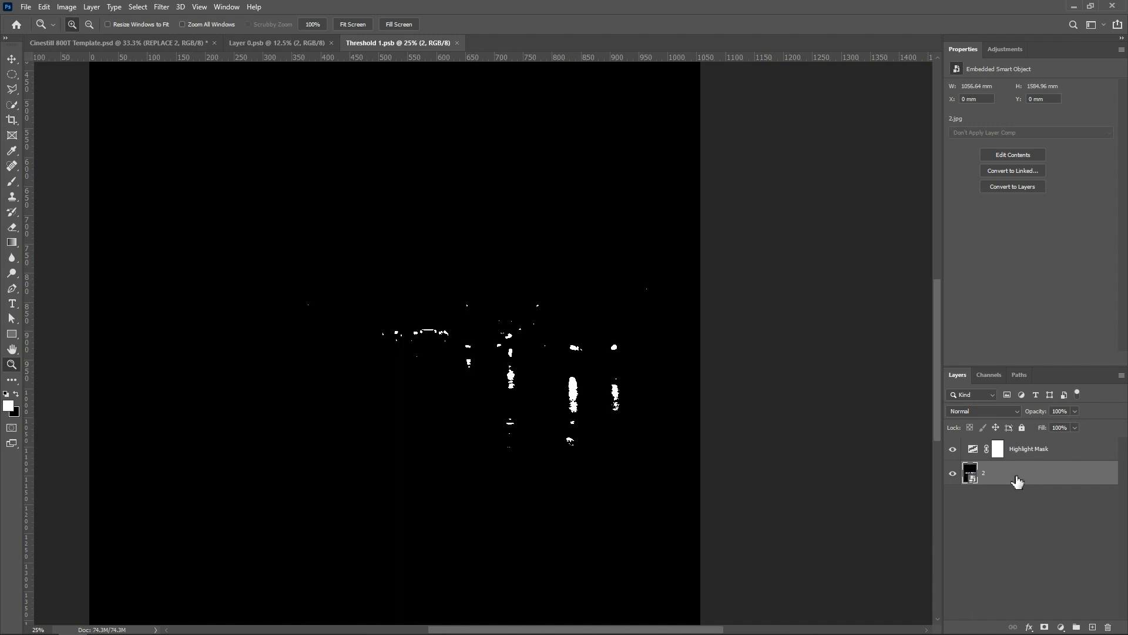
Erase the three vertical road reflections from photo layer 2 and save the smart object.
click(13, 229)
mouse_move(575, 418)
mouse_down()
mouse_move(571, 385)
mouse_move(572, 448)
mouse_up()
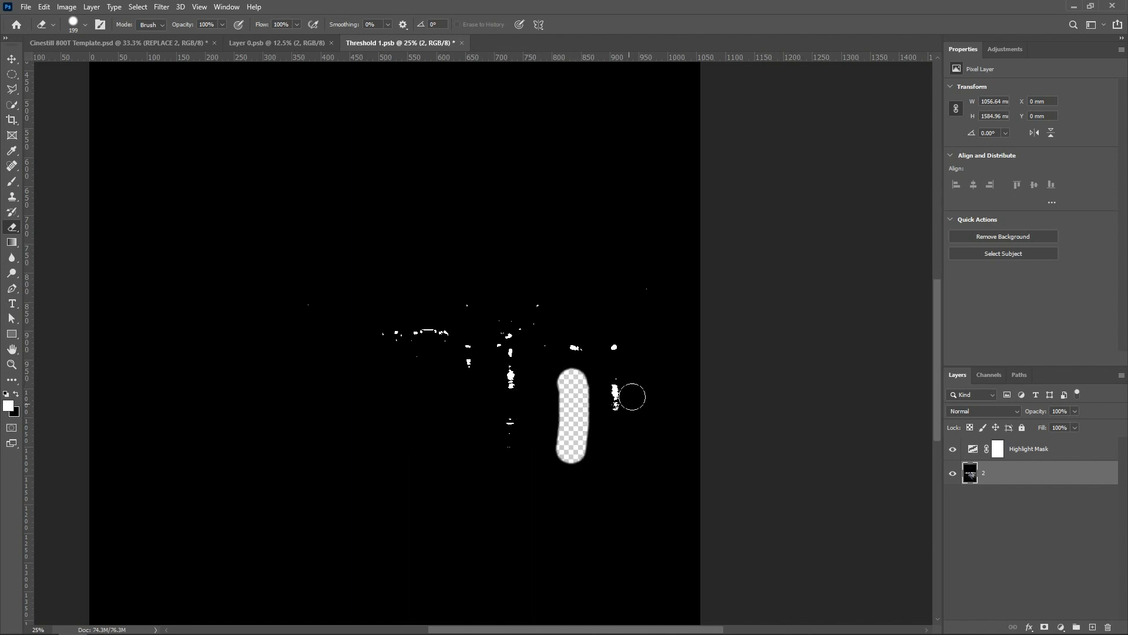
drag(620, 386, 620, 416)
drag(512, 384, 510, 467)
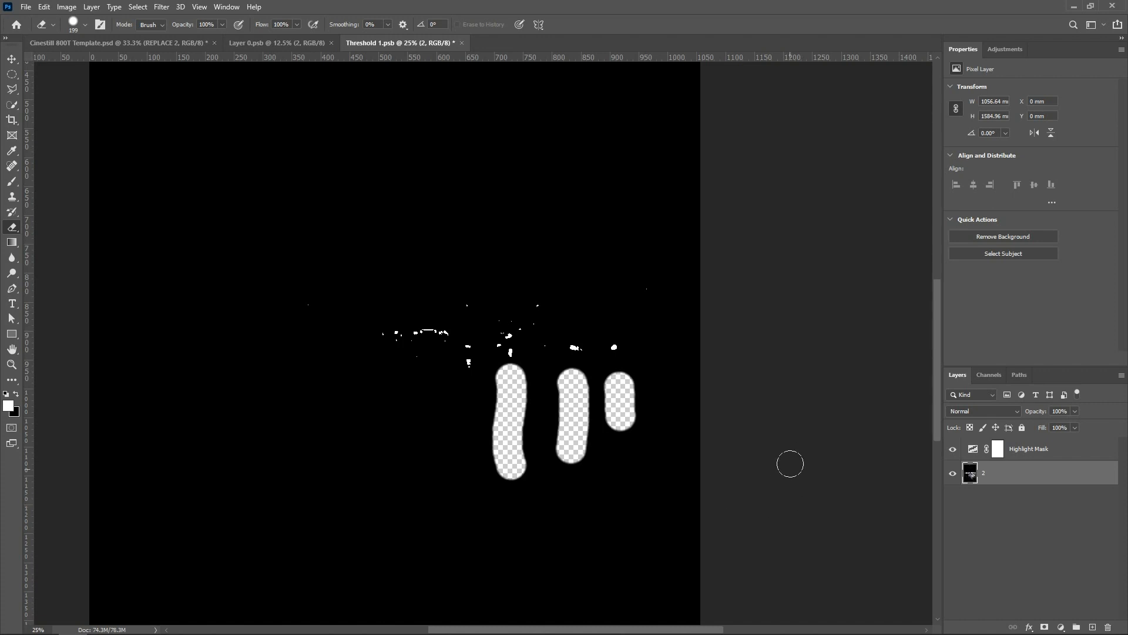
key(ctrl+s)
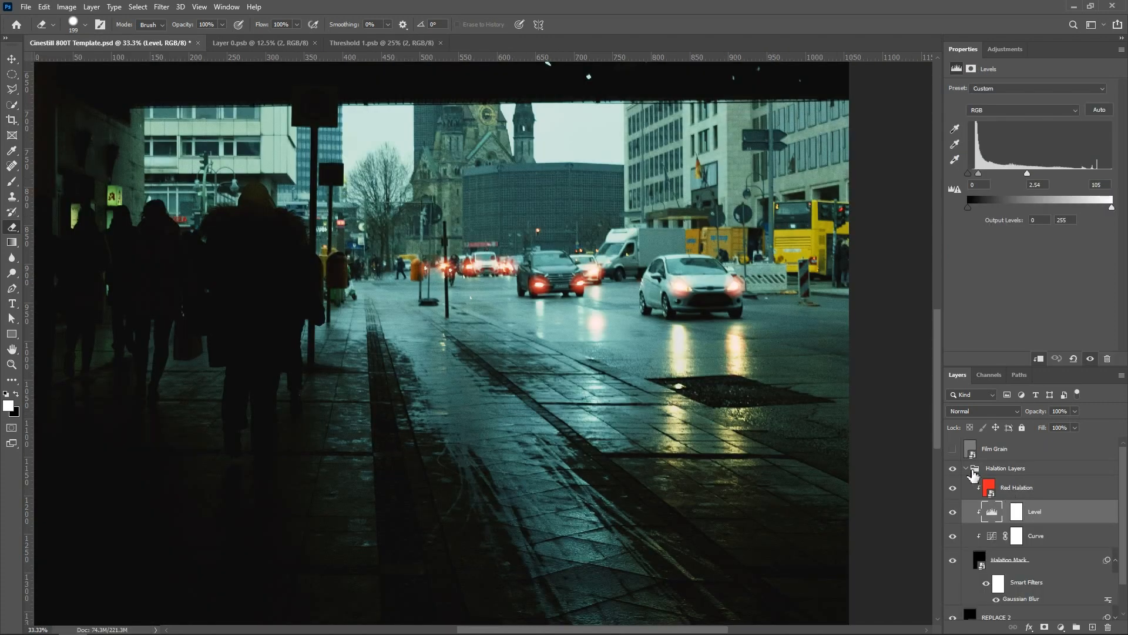
Collapse the Halation Layers group and check the glow around the cars and on the wet road.
click(973, 472)
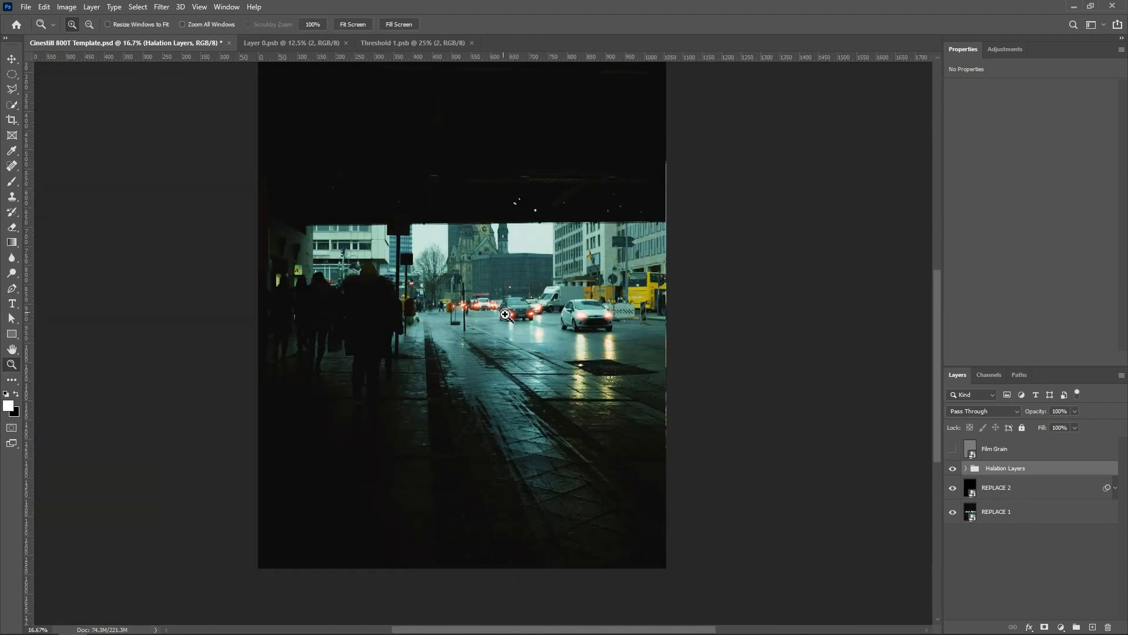
click(556, 335)
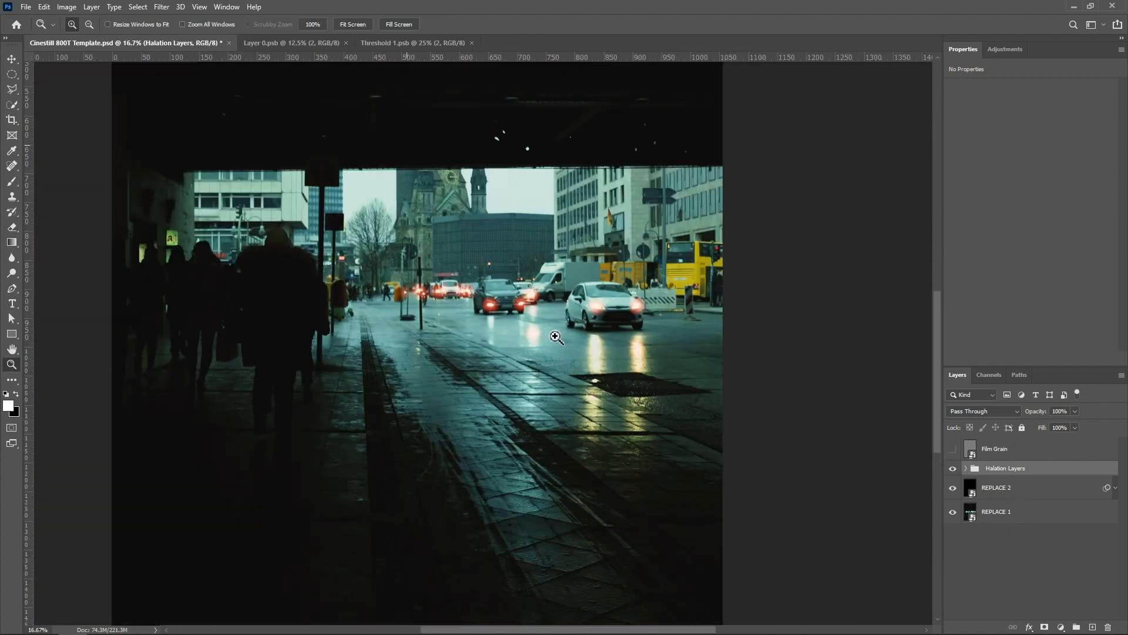
click(554, 335)
right_click(523, 332)
click(541, 385)
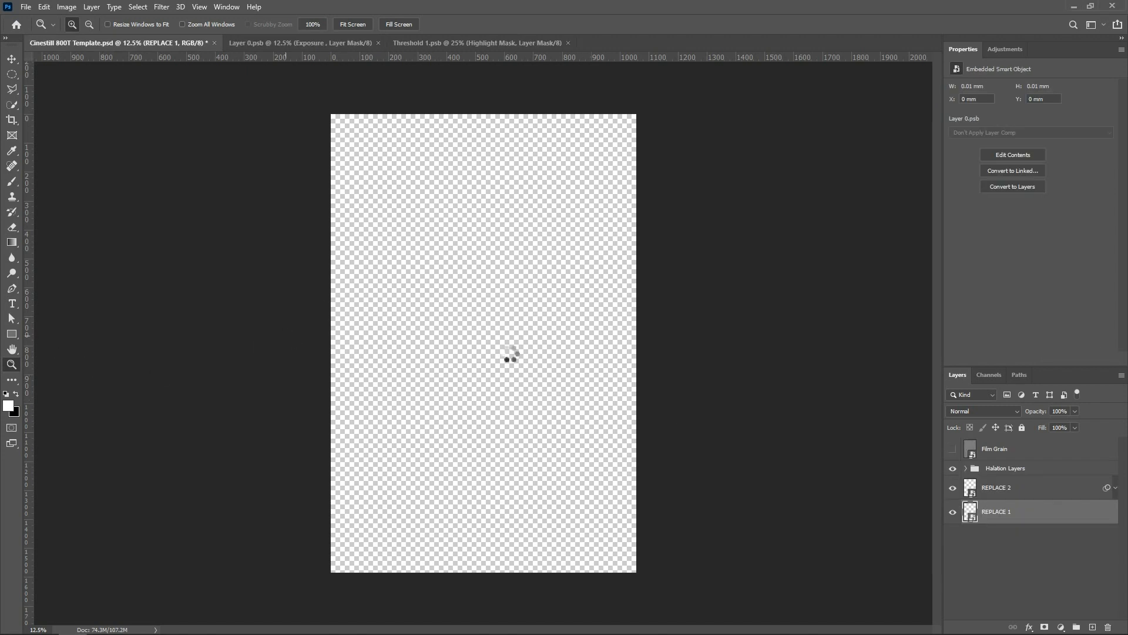
Place the photo 3.jpg inside the REPLACE 1 smart object and move it beneath the Exposure adjustment.
key(Return)
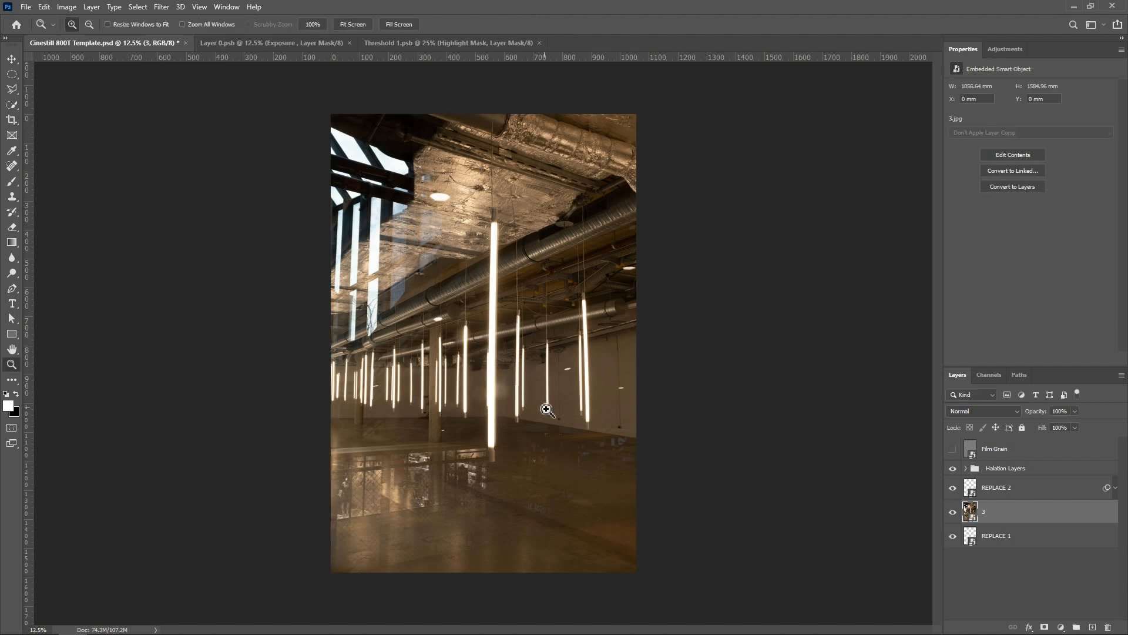
key(Delete)
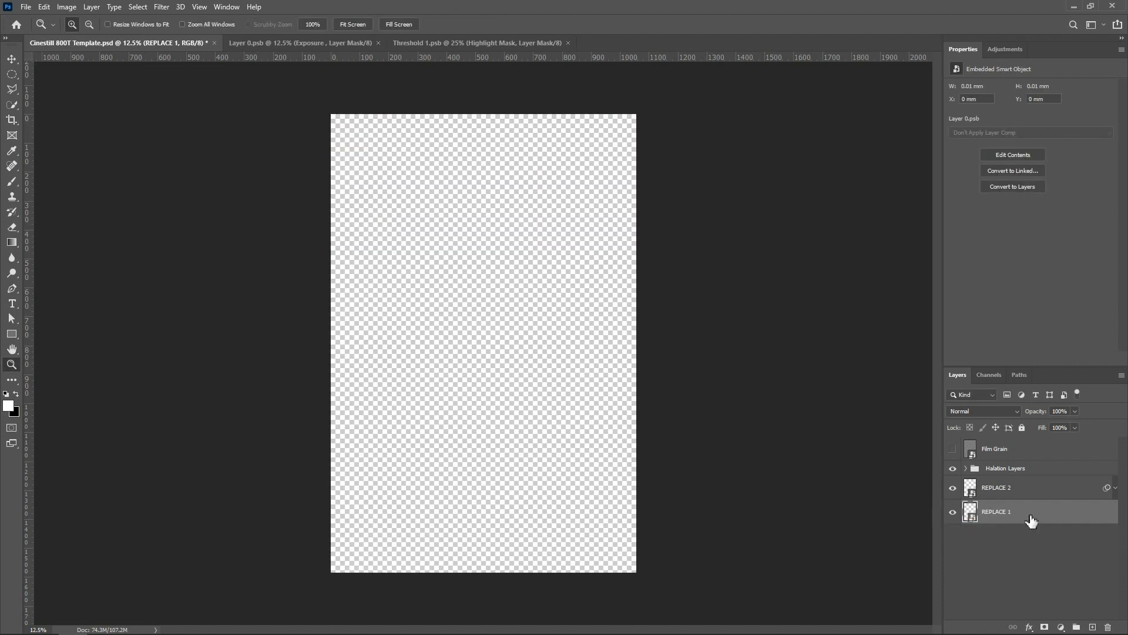
double_click(970, 515)
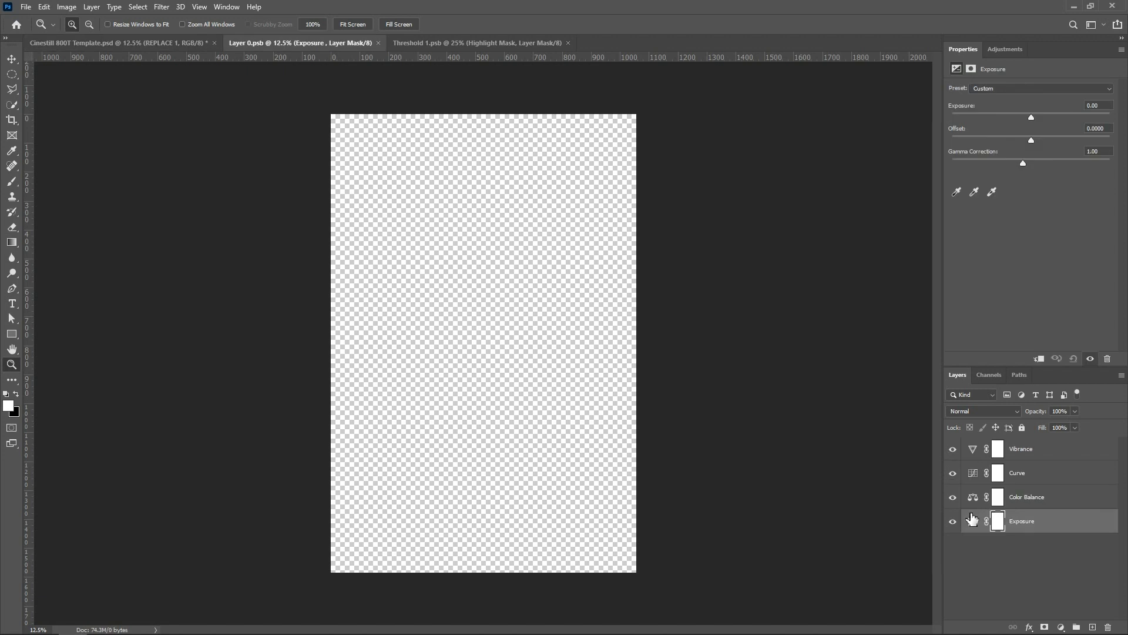
drag(0, 365, 384, 354)
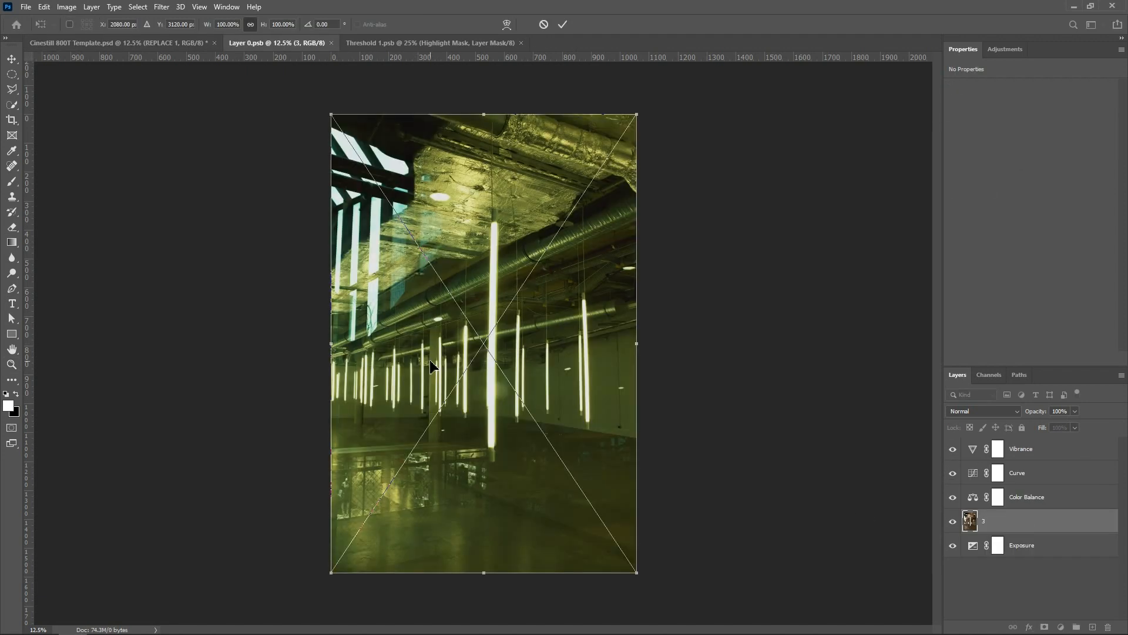
key(Return)
drag(1029, 529, 1029, 573)
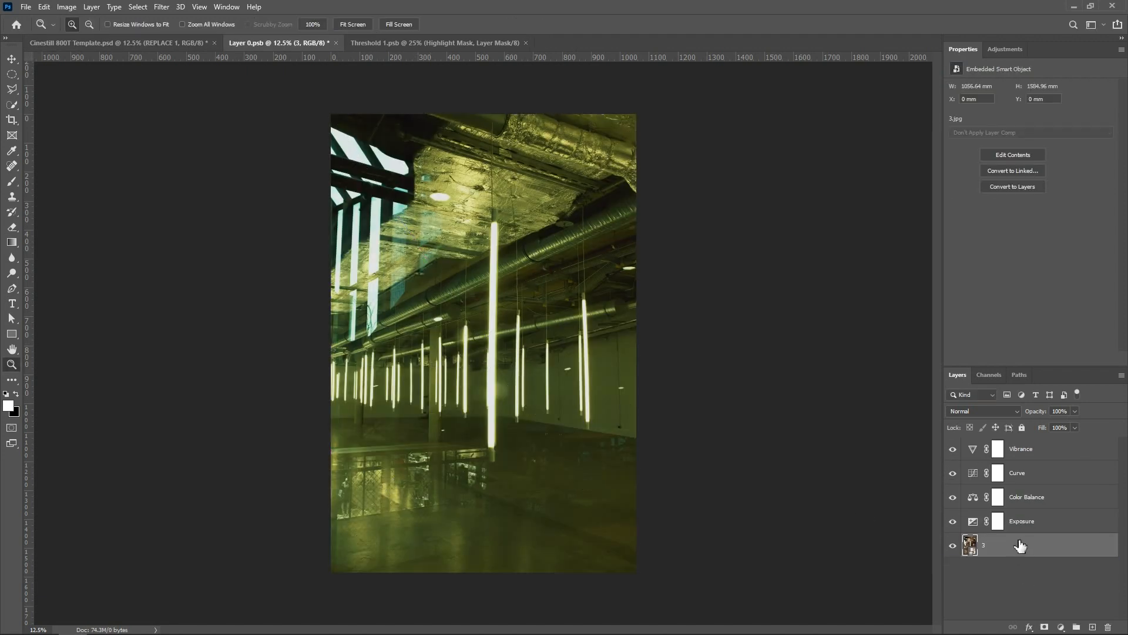
Set the Color Balance midtones' Magenta-Green value to +13 and save the smart object back into the template.
click(1026, 497)
drag(1035, 133, 1023, 132)
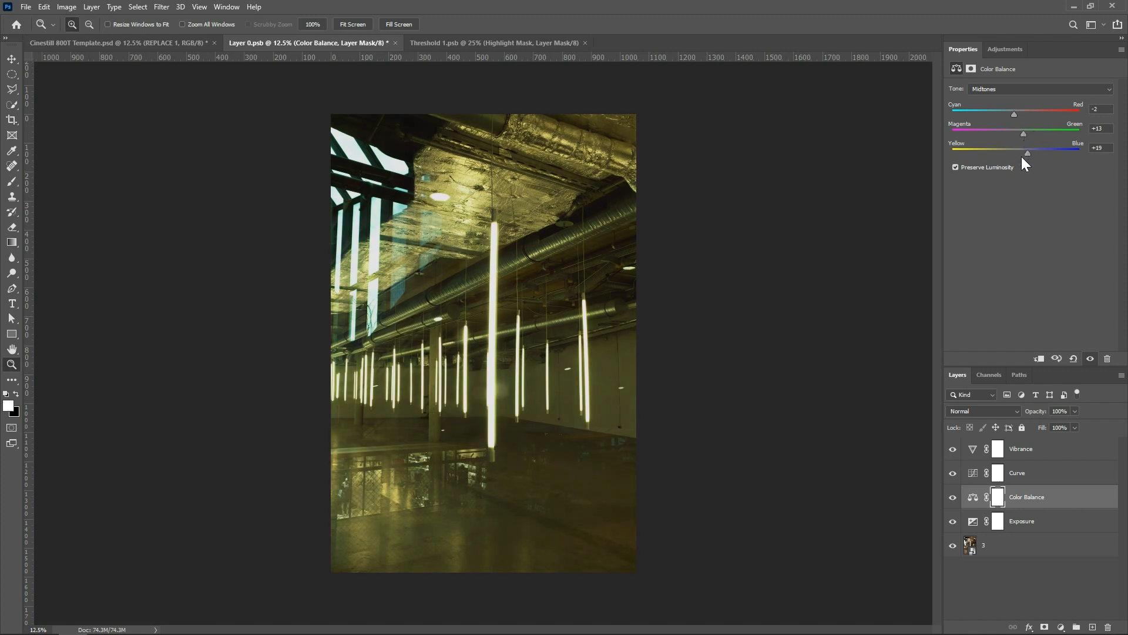
click(1023, 521)
key(ctrl+s)
click(149, 45)
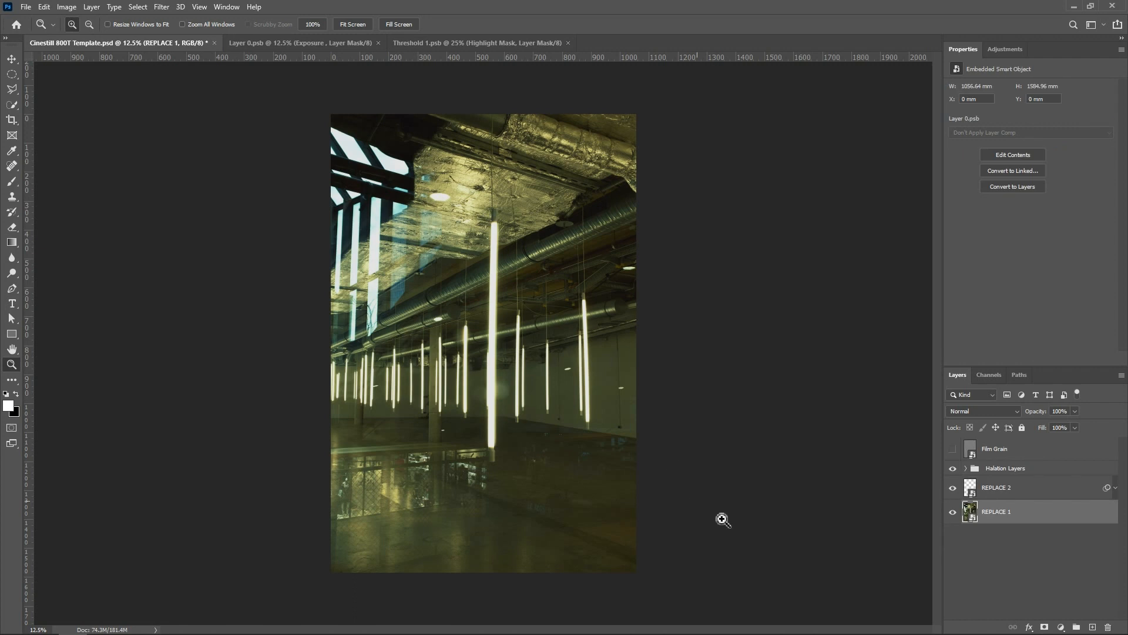
Place the photo 3.jpg inside the REPLACE 2 smart object and move it beneath the Highlight Mask.
double_click(970, 491)
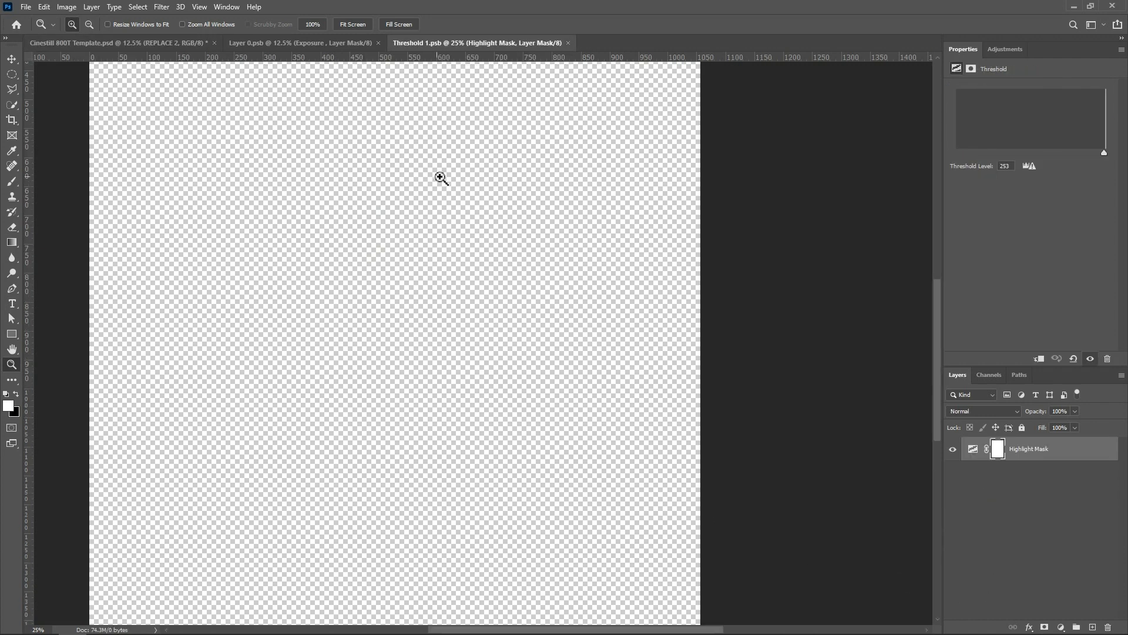
drag(0, 379, 303, 392)
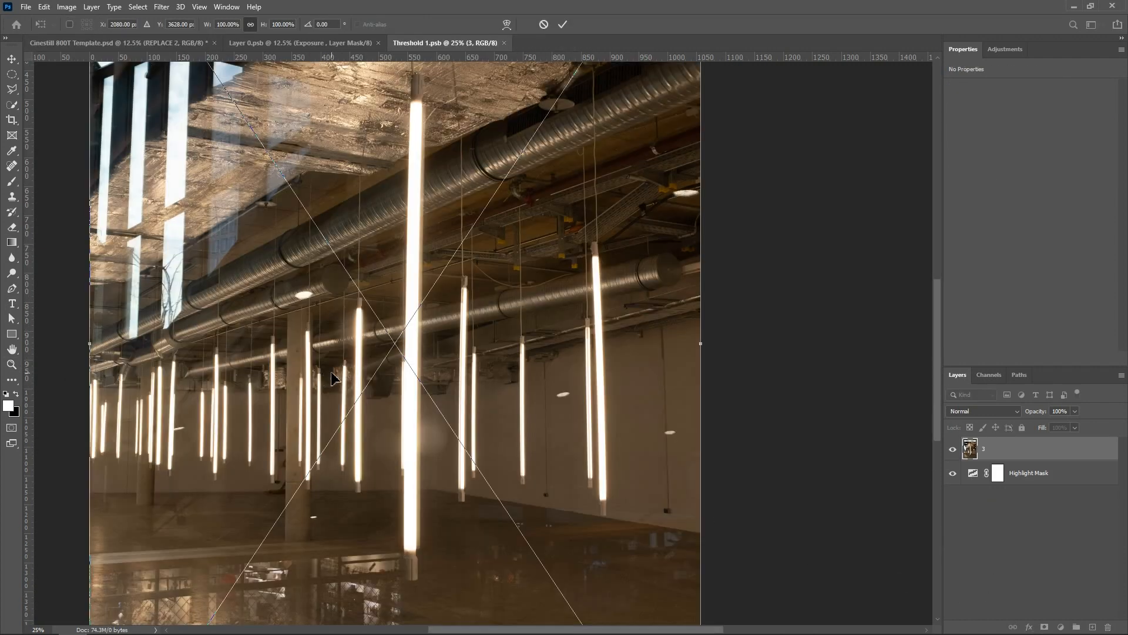
key(Return)
key(ctrl+minus)
key(ctrl+minus)
drag(1033, 450, 1028, 508)
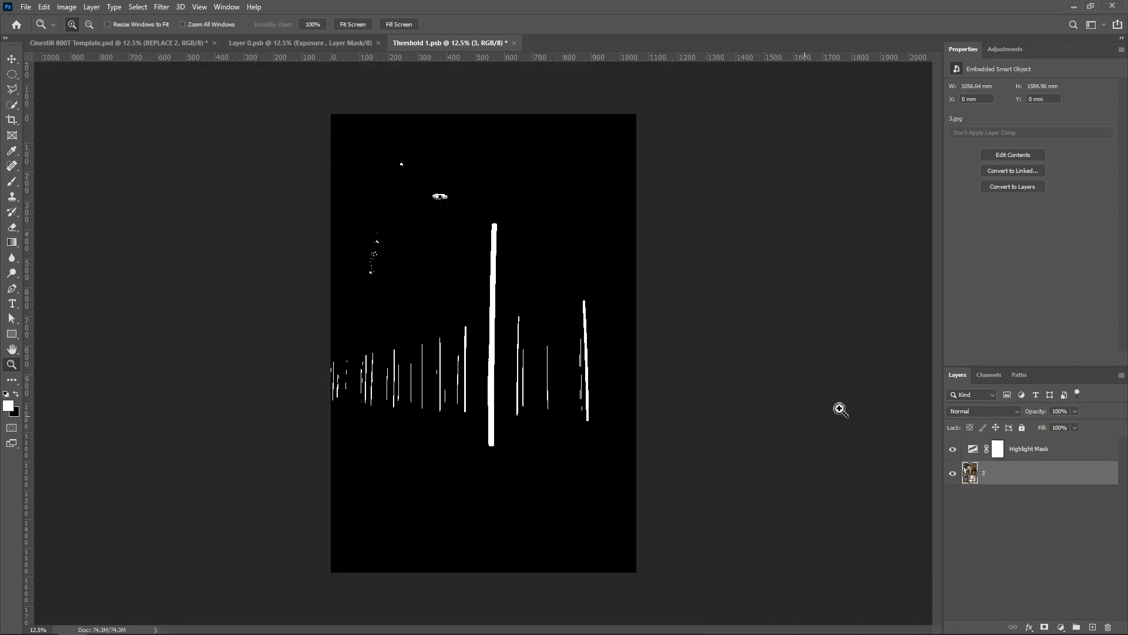
Raise the Highlight Mask's threshold level to 255 and save the smart object back into the template.
click(1049, 456)
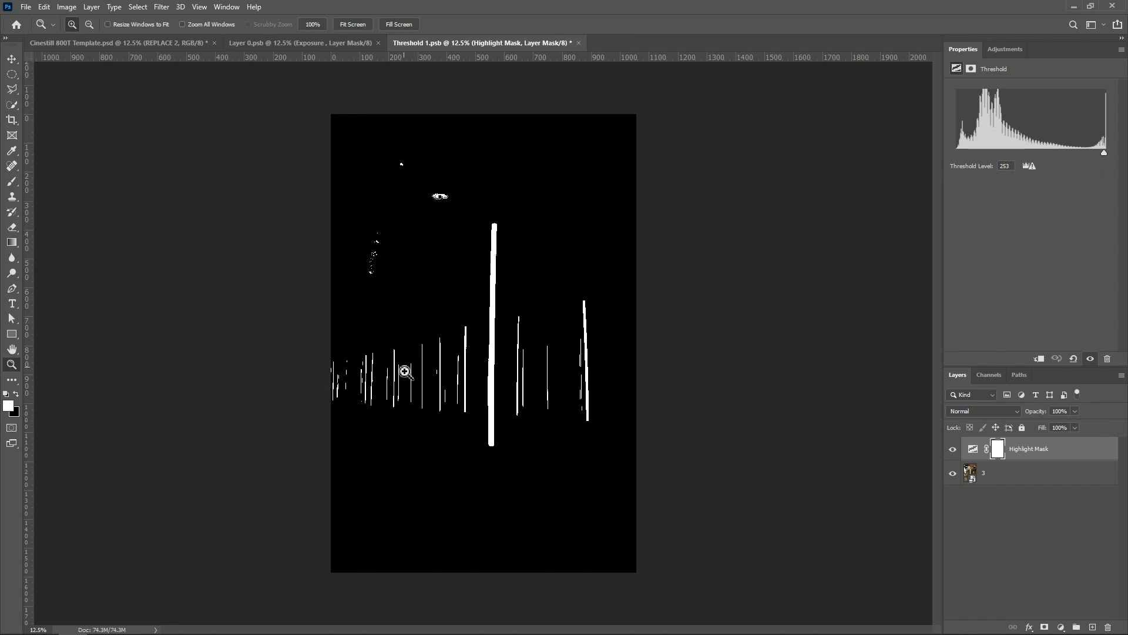
mouse_move(1097, 156)
mouse_down()
mouse_move(1027, 154)
mouse_move(1106, 151)
mouse_up()
key(ctrl+s)
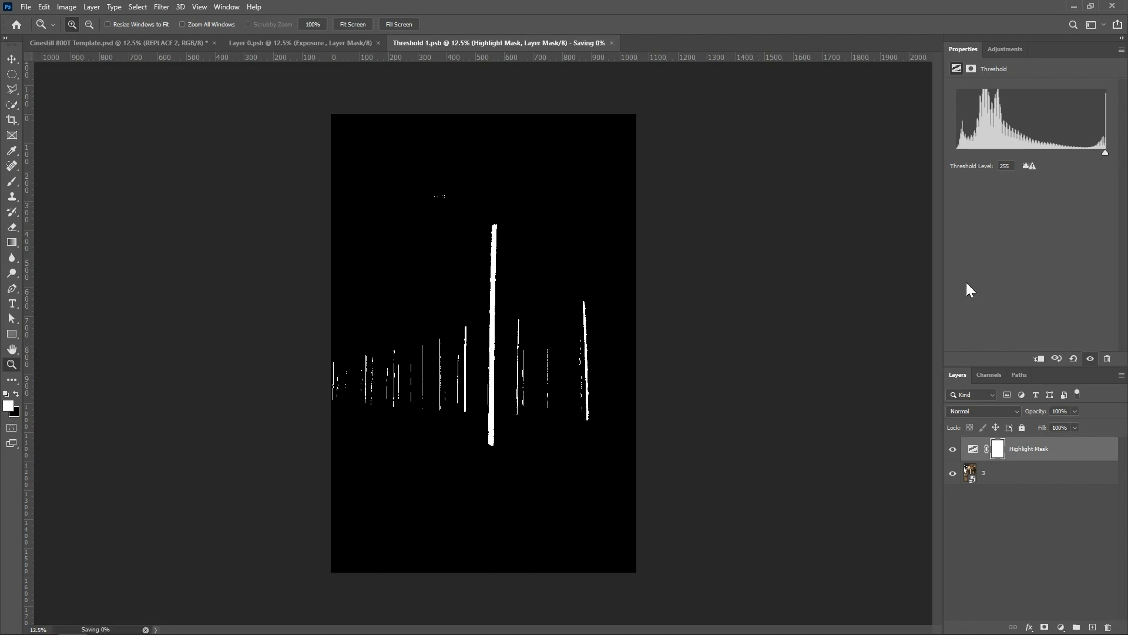
key(ctrl+Tab)
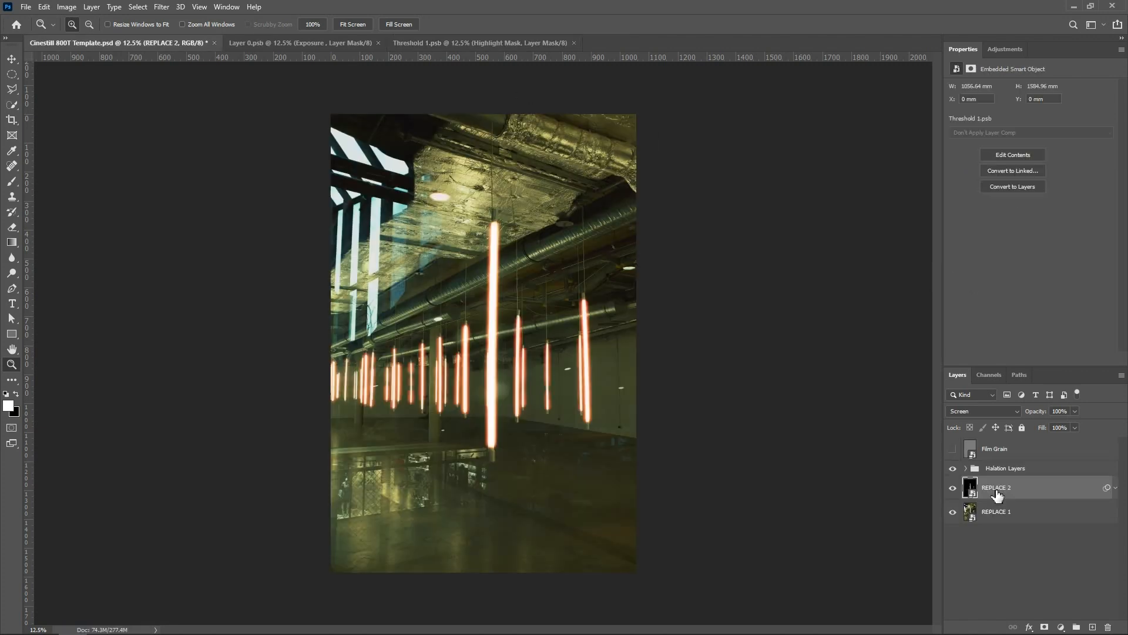
Set the Level adjustment in the Halation Layers group to midtone input 1.82 and white input 185.
click(966, 469)
click(1042, 517)
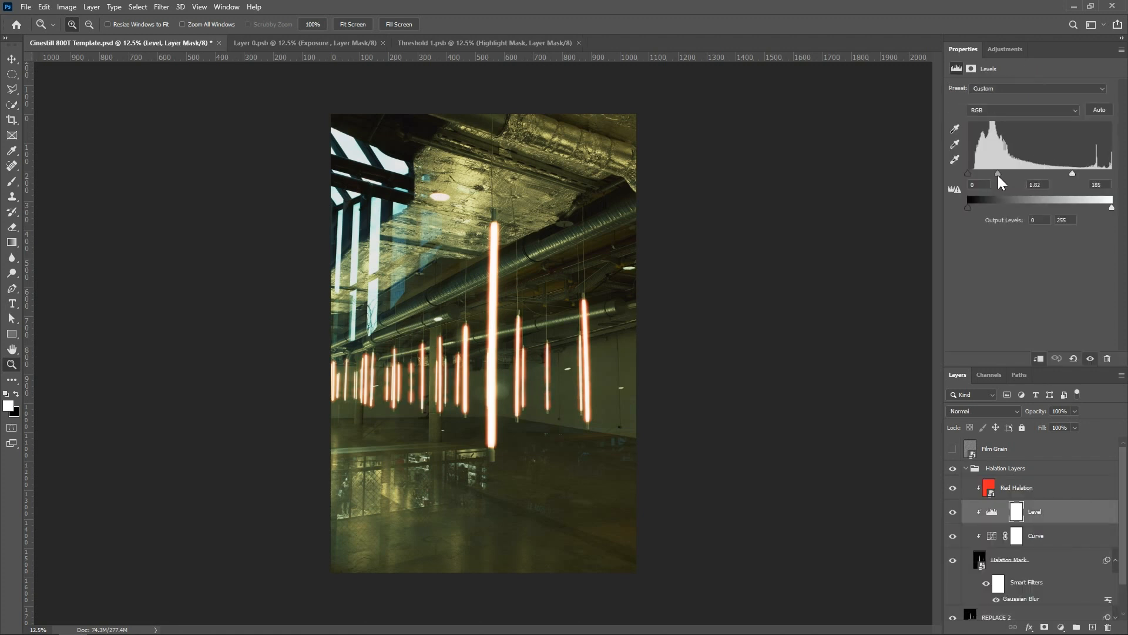
click(966, 469)
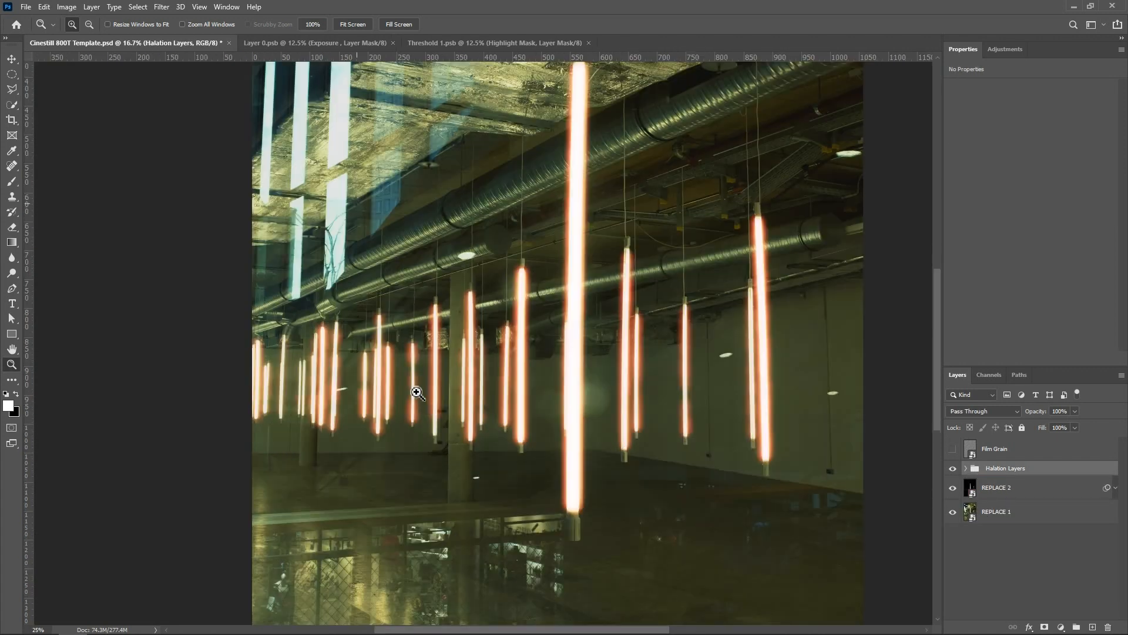
Inspect the red halation around the hanging light tubes up close and in the full image.
click(413, 393)
right_click(459, 419)
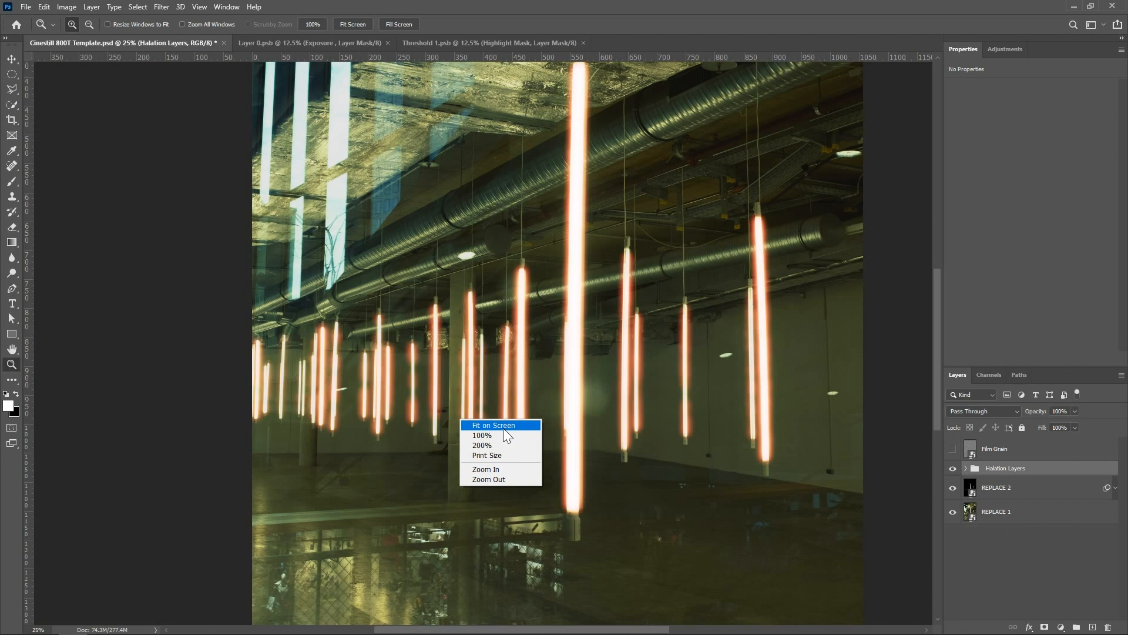
click(488, 425)
right_click(505, 425)
click(532, 485)
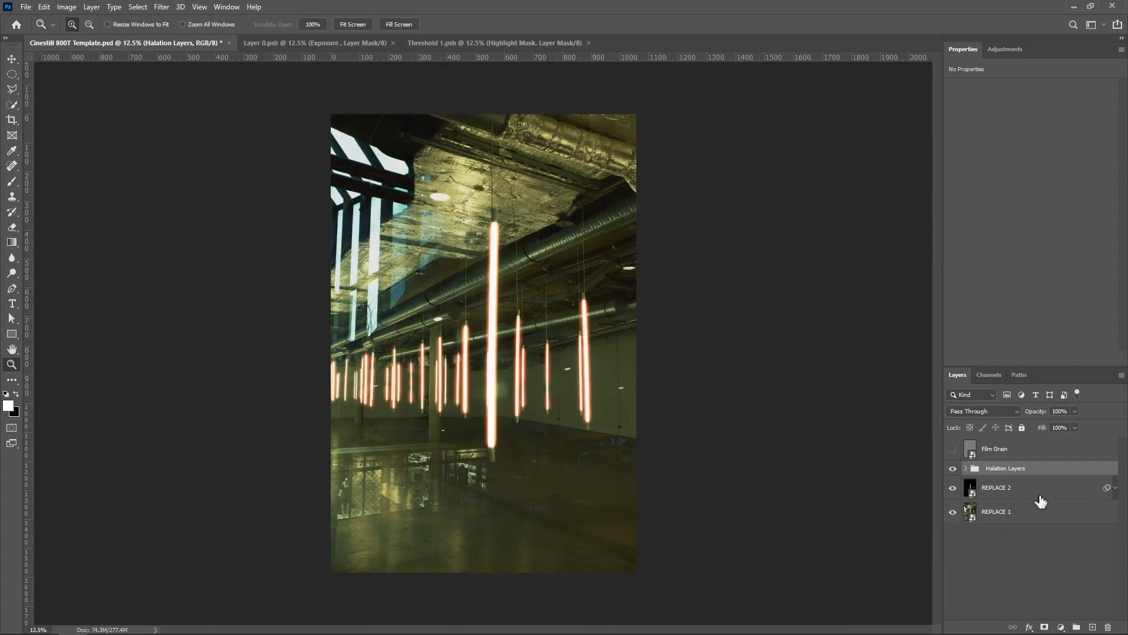
Reopen the REPLACE 2 smart object and lower the Highlight Mask's threshold level to 229.
click(1012, 497)
double_click(971, 489)
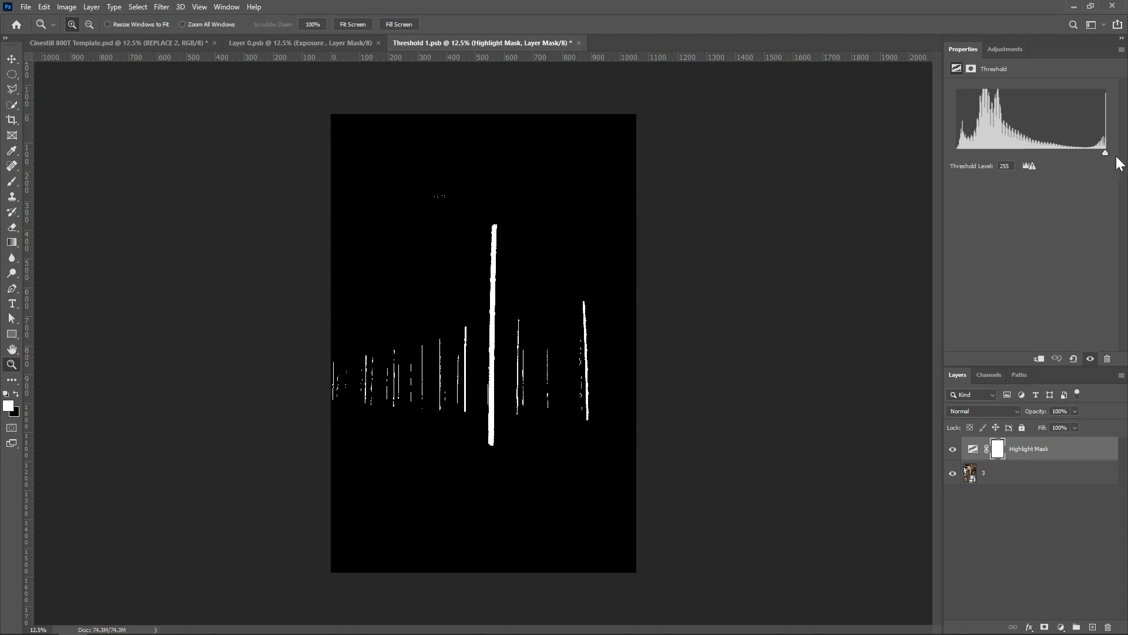
drag(1105, 152, 1088, 157)
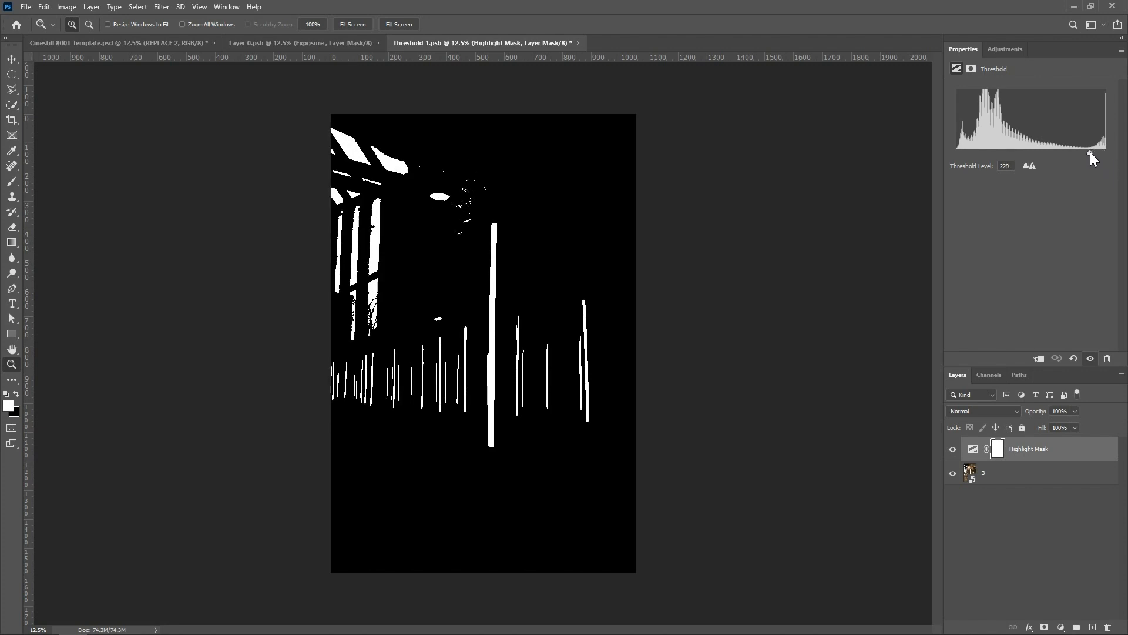
Set the Highlight Mask's threshold level to 230, check the mask up close, save the smart object and return to the template.
drag(344, 399, 357, 390)
right_click(375, 383)
click(418, 390)
right_click(418, 391)
click(447, 443)
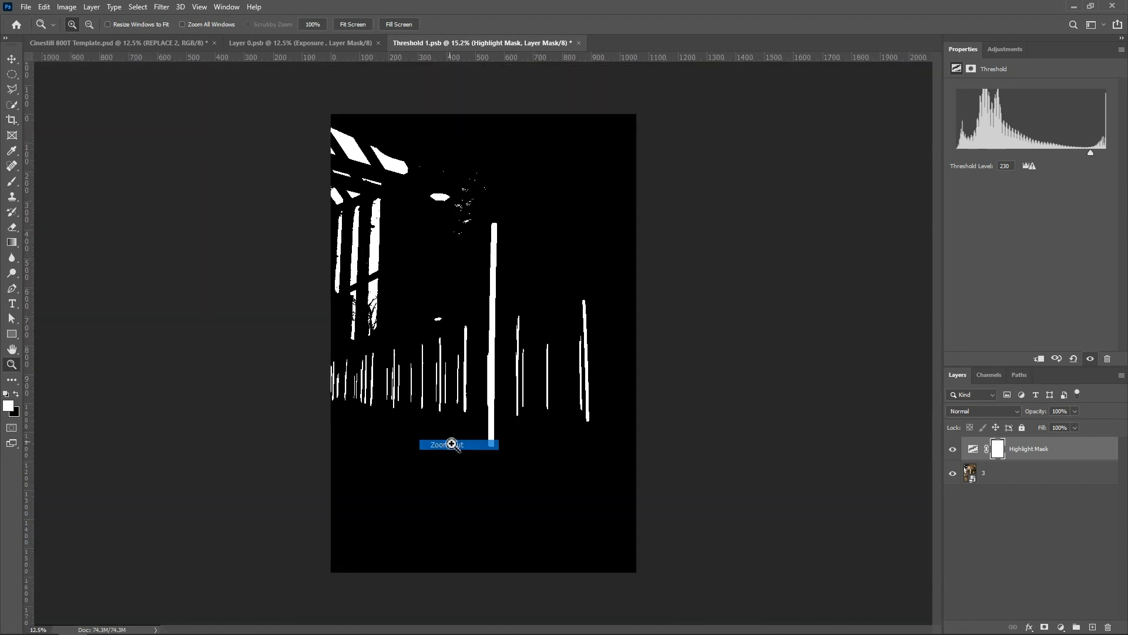
click(422, 401)
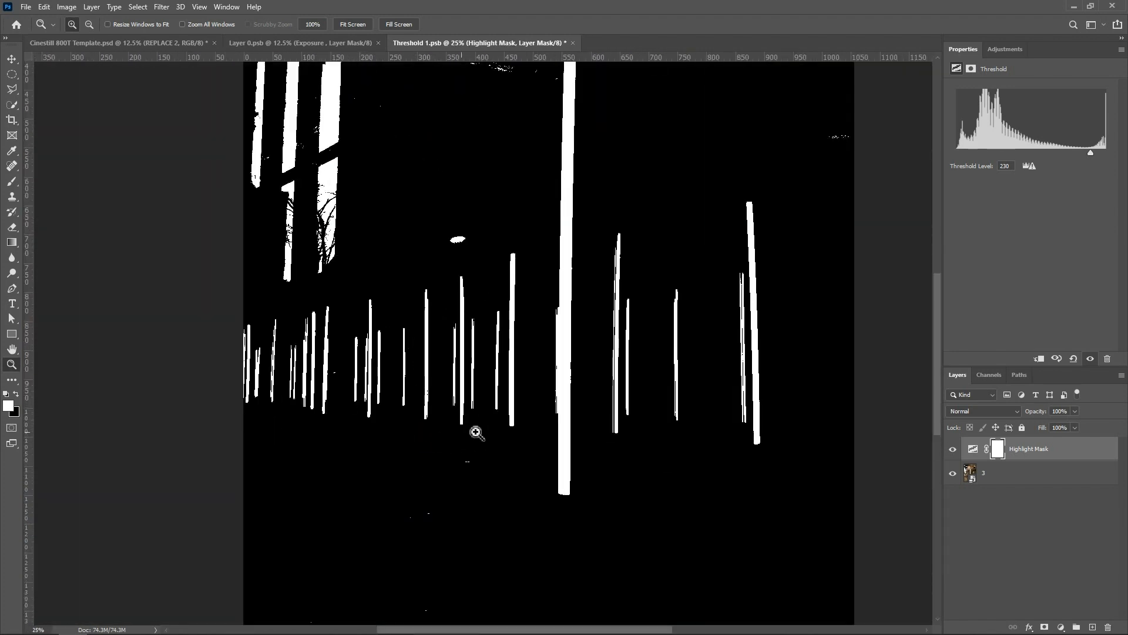
right_click(603, 356)
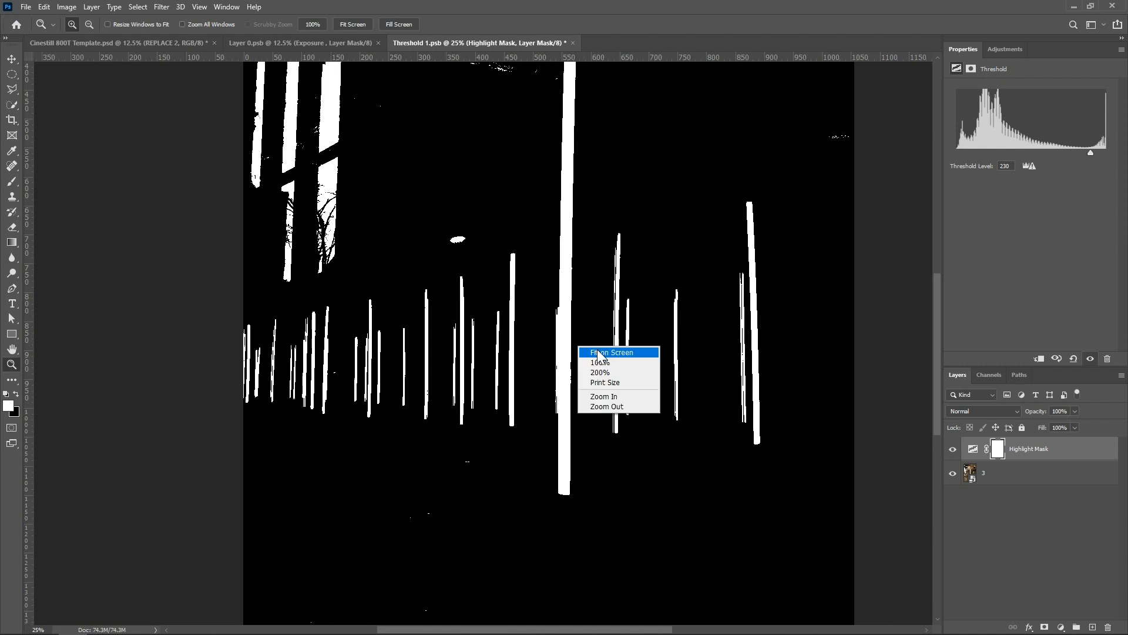
click(605, 406)
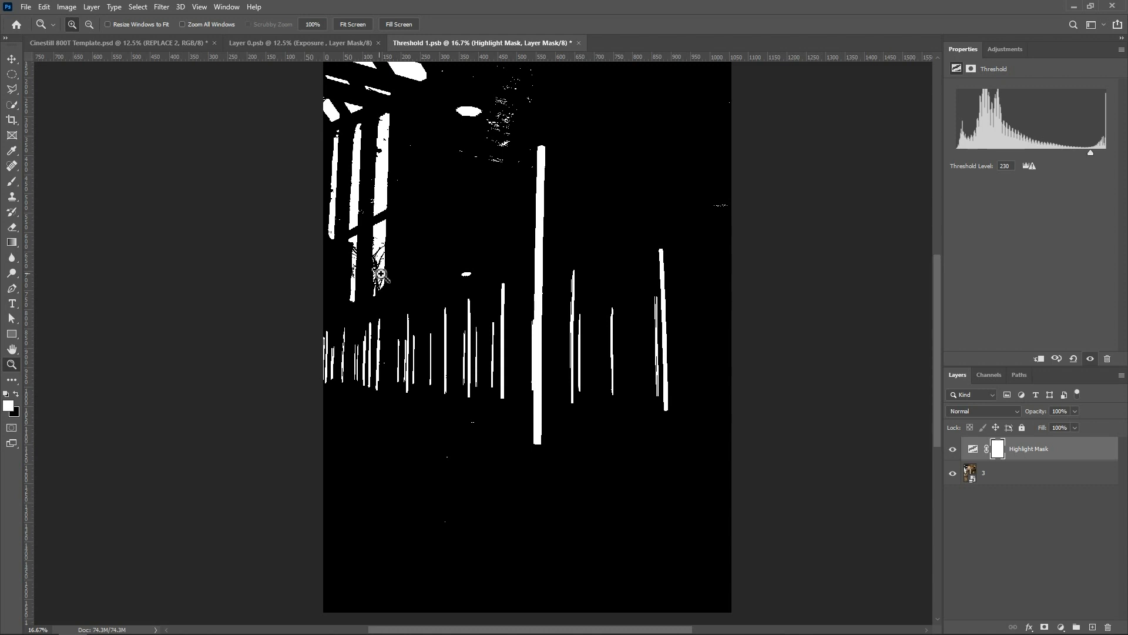
key(ctrl+s)
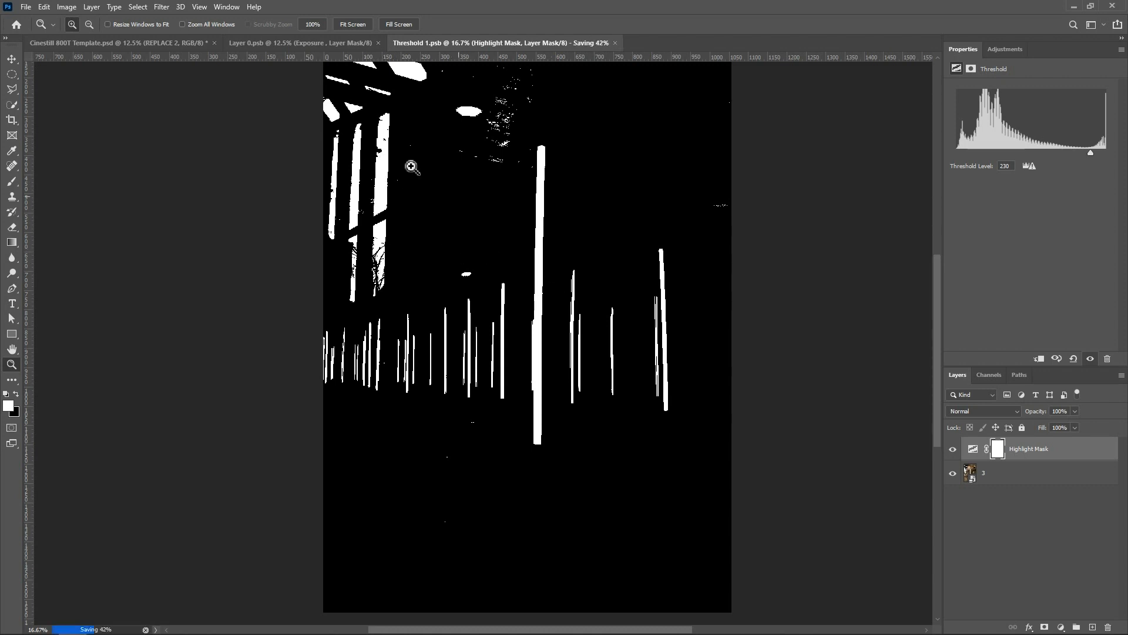
click(177, 43)
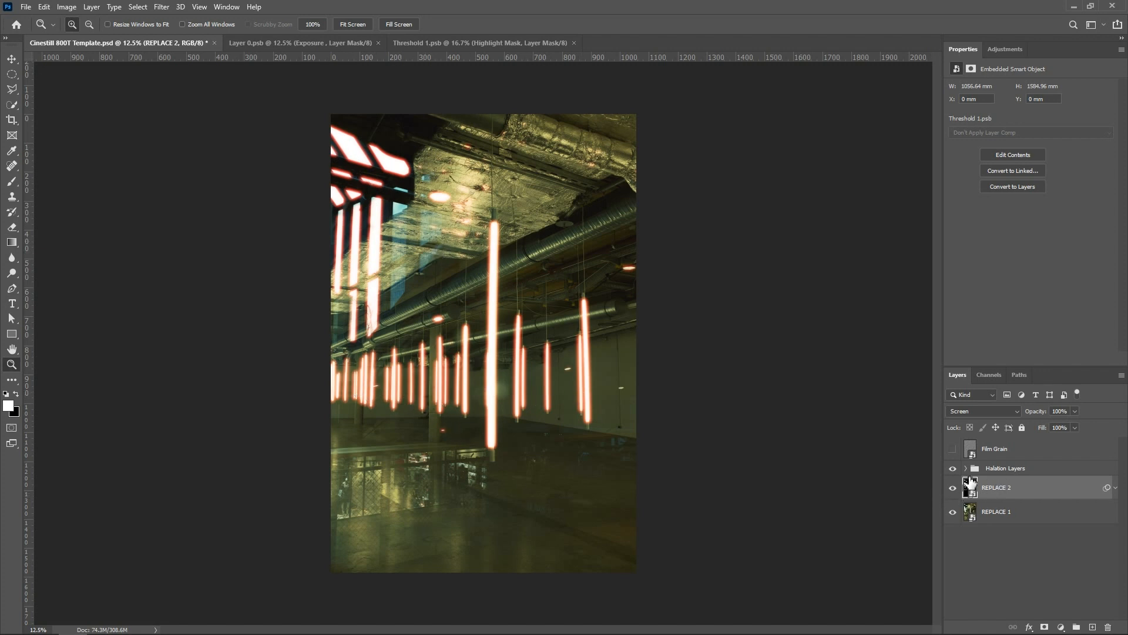
Reopen the REPLACE 2 smart object and rasterize its photo layer for use with the Eraser tool.
click(966, 468)
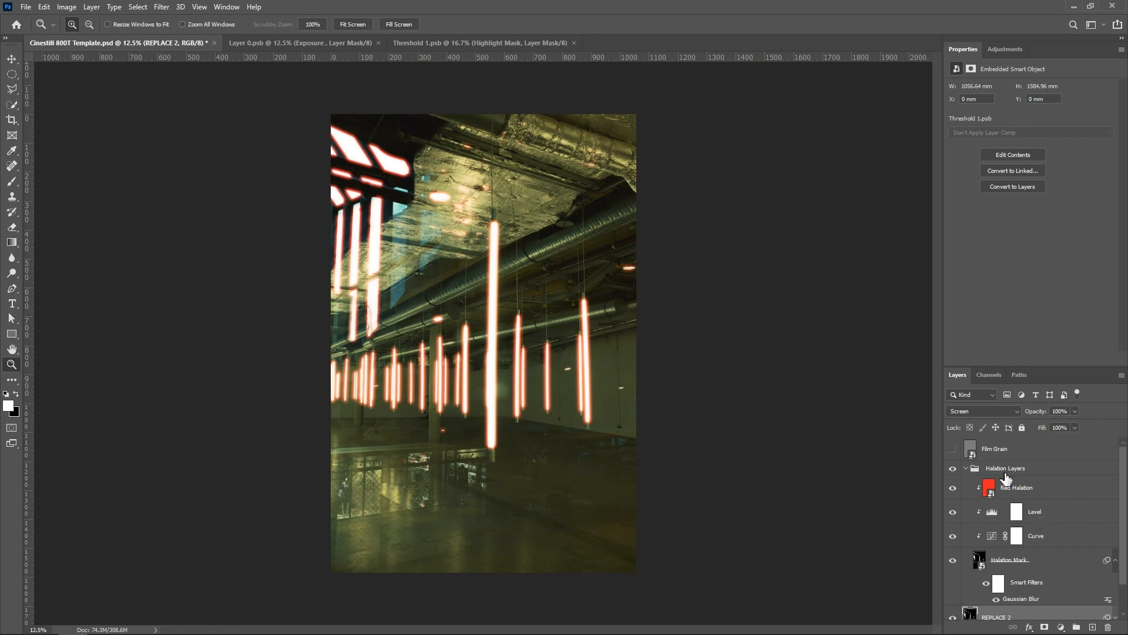
click(966, 468)
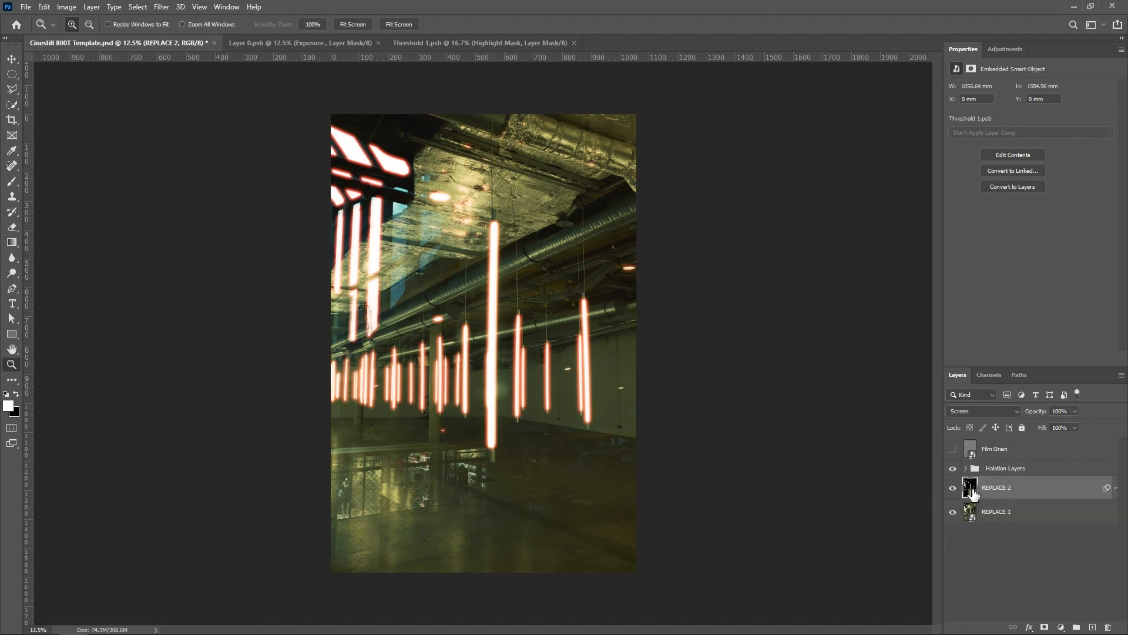
double_click(970, 489)
click(983, 479)
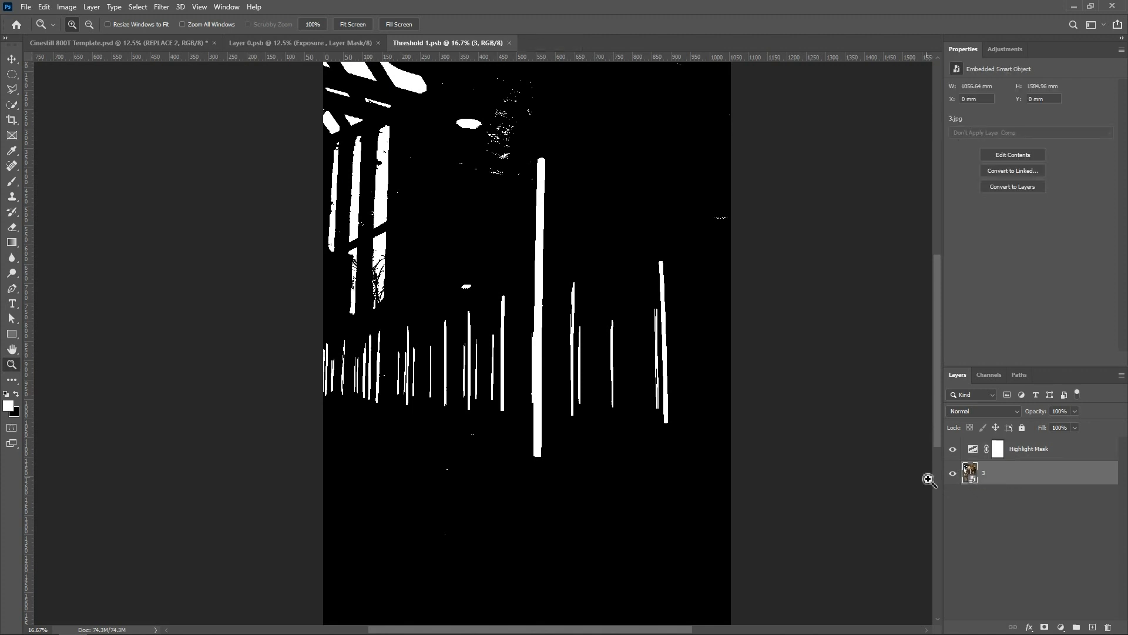
click(12, 227)
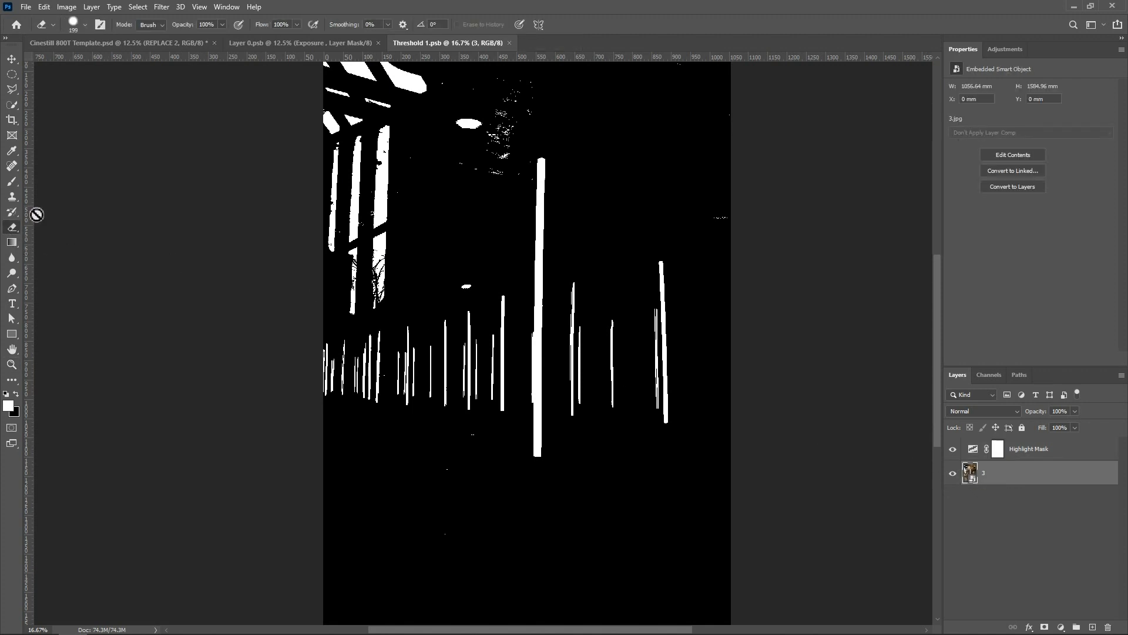
click(369, 283)
click(548, 248)
Erase the windows and stray highlights around the light tubes with a 464-pixel eraser, save the smart object and return to the template.
click(84, 25)
mouse_move(118, 62)
mouse_down()
mouse_move(134, 62)
mouse_move(120, 62)
mouse_up()
mouse_move(356, 296)
mouse_down()
mouse_move(364, 197)
mouse_move(504, 168)
mouse_move(448, 187)
mouse_up()
click(460, 275)
click(464, 443)
click(725, 218)
key(ctrl+s)
click(177, 43)
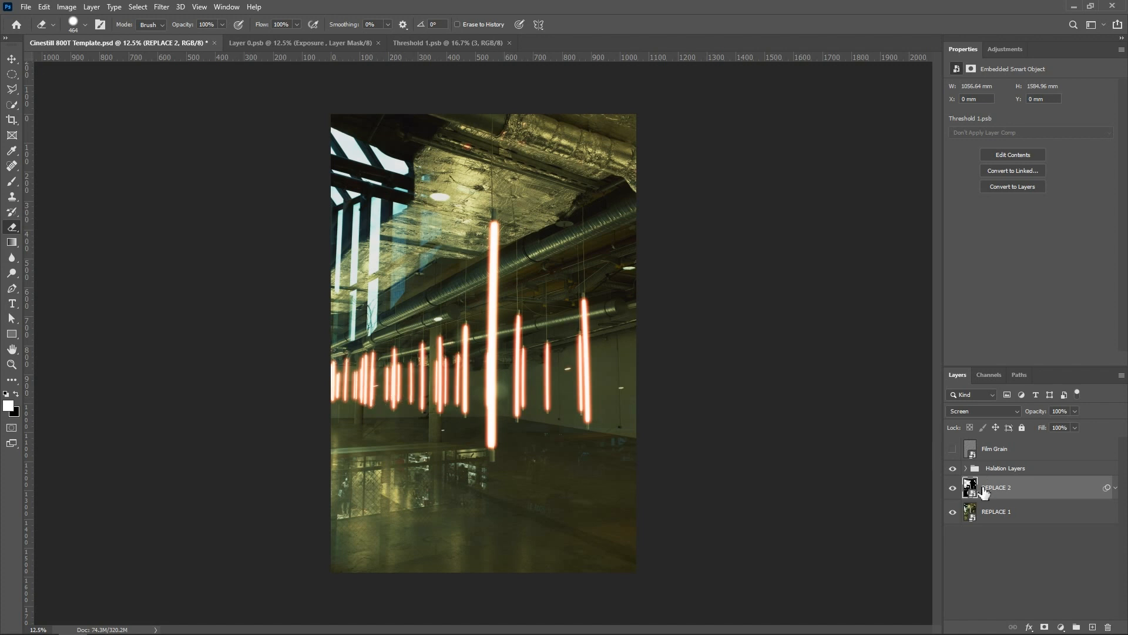
Lower the midtone input of the Level adjustment in the Halation Layers group.
click(966, 467)
click(1009, 518)
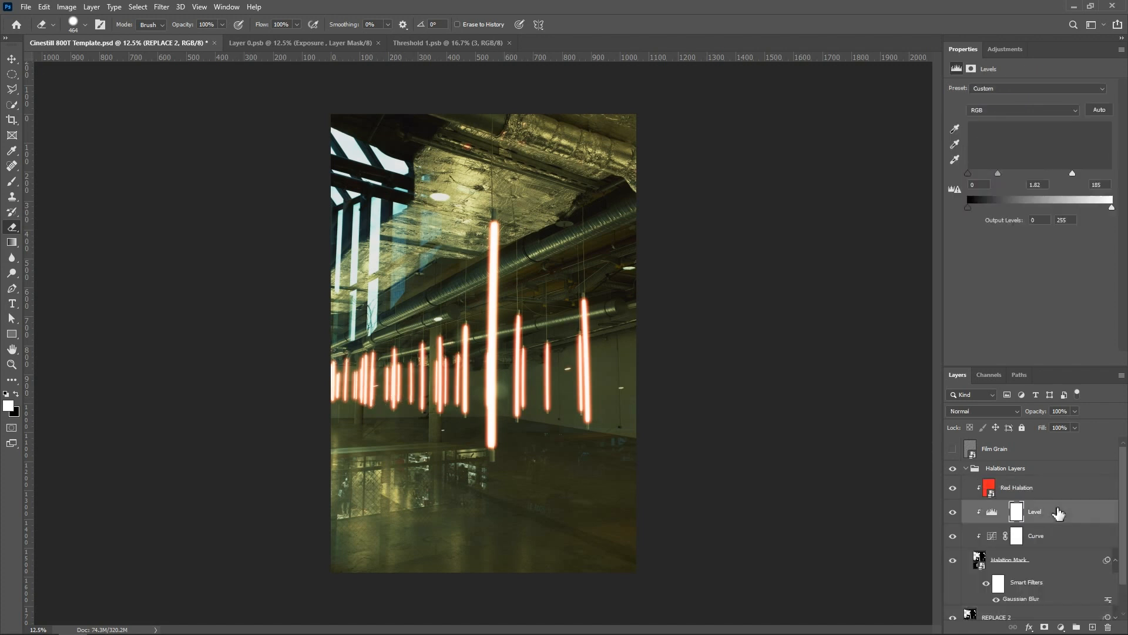
drag(1000, 173, 1052, 174)
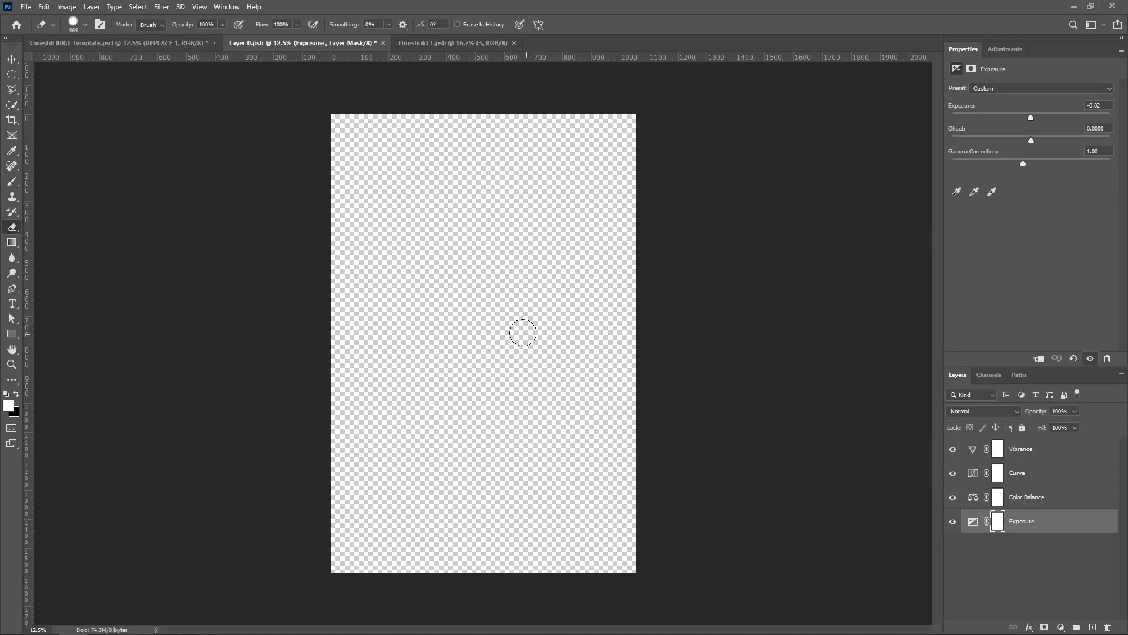
Save the emptied Layer 0 smart object and remove the old photo layer from the Threshold 1 smart object.
key(ctrl+s)
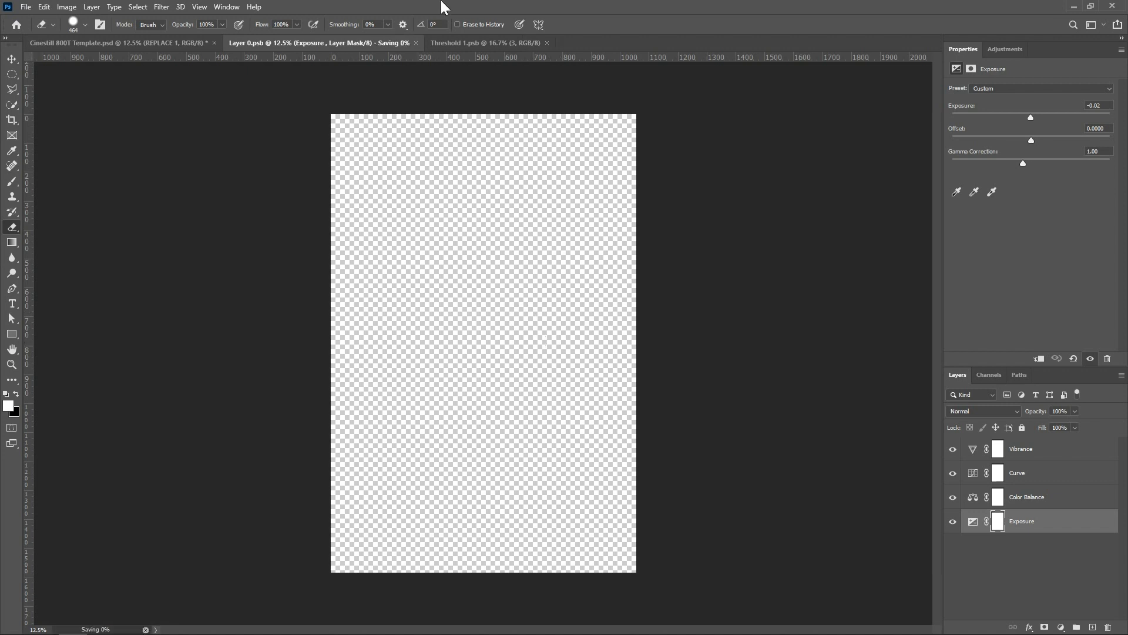
click(471, 43)
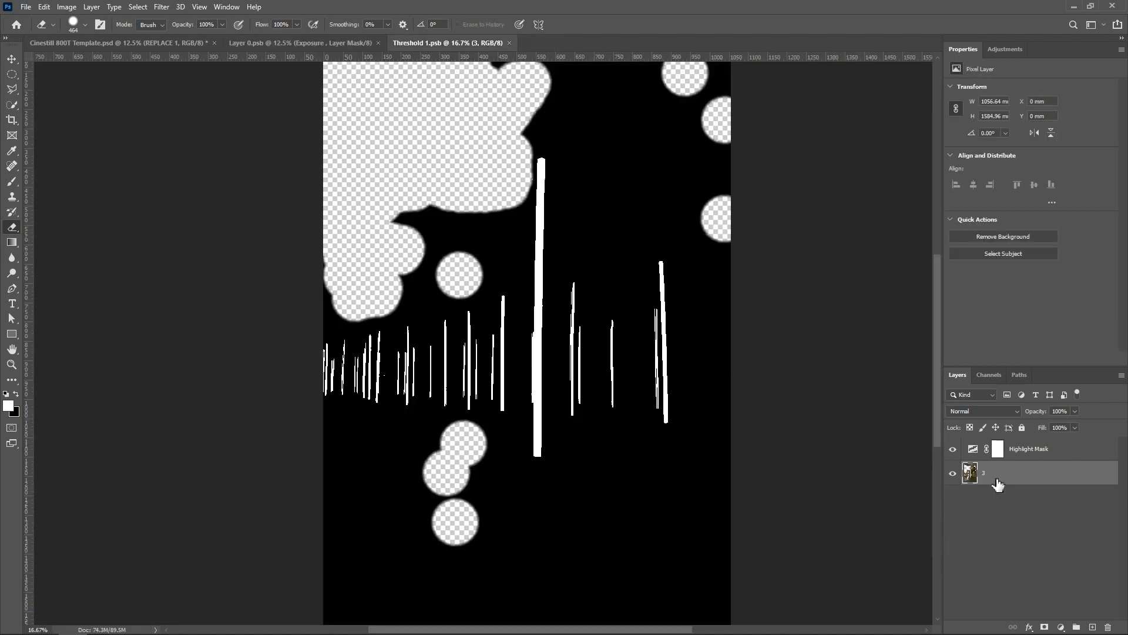
key(Page_Down)
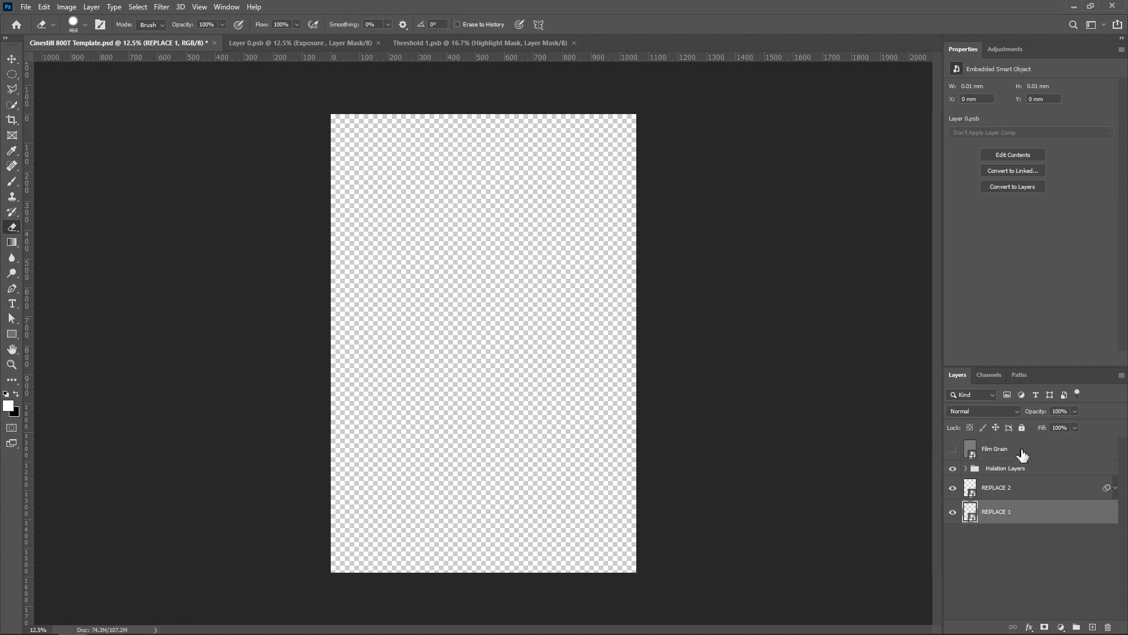
Select the Film Grain layer and toggle its visibility to preview the grain, leaving it hidden.
click(1023, 454)
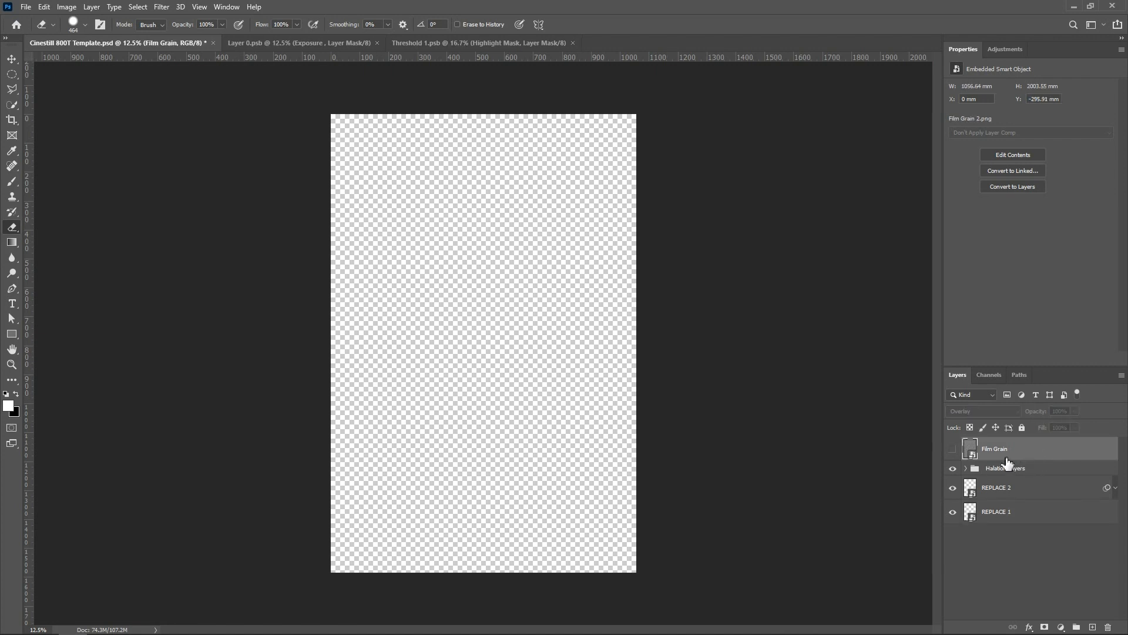
click(954, 450)
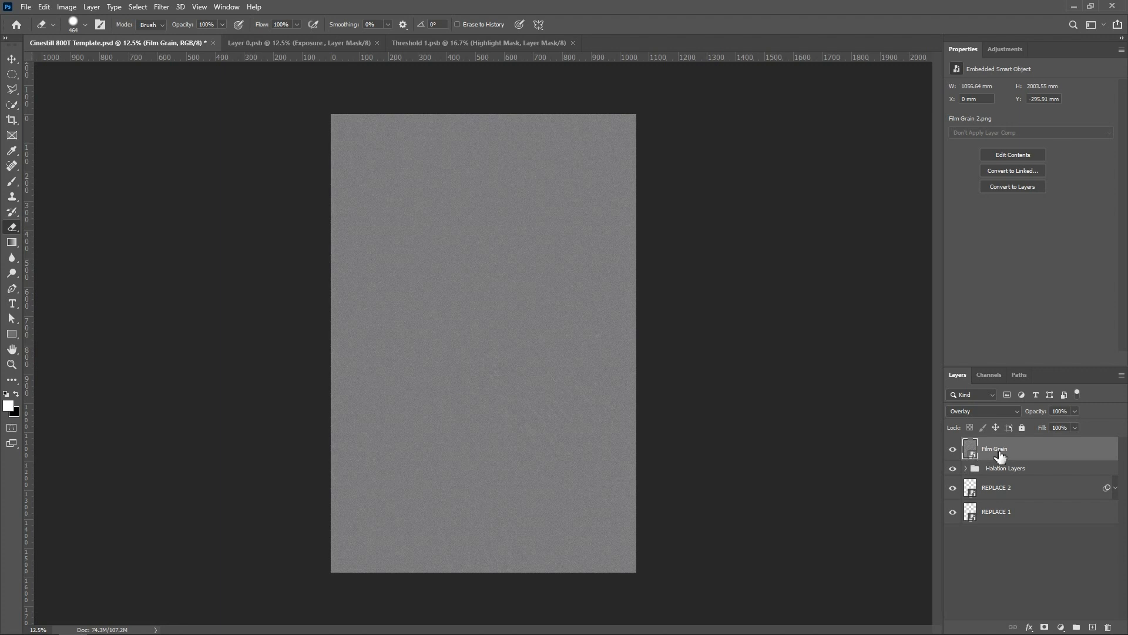
click(954, 450)
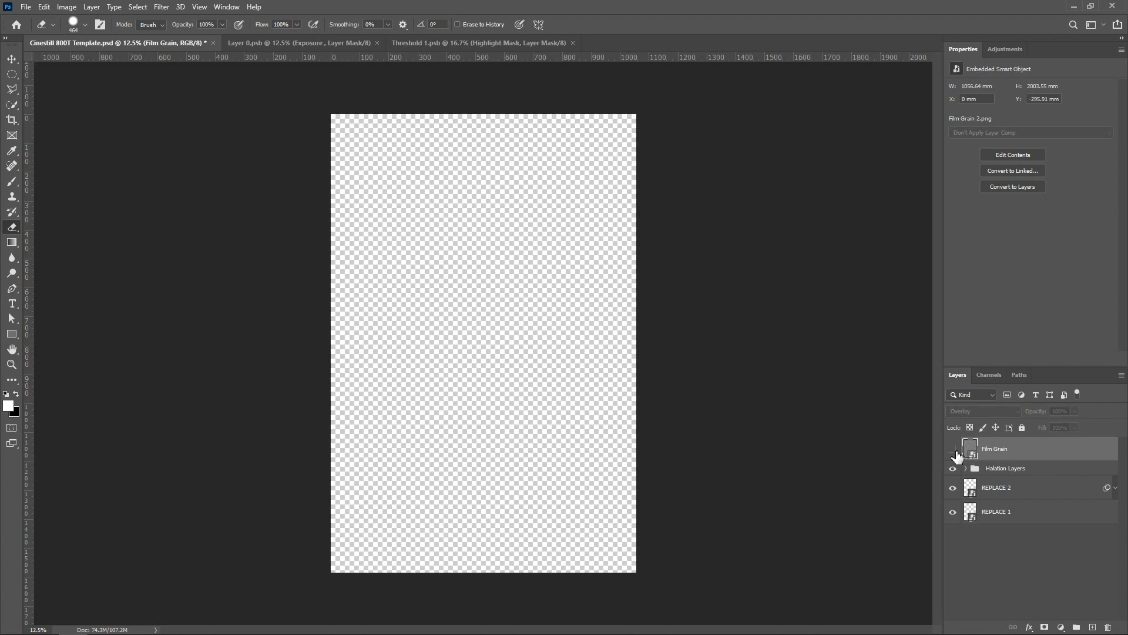
click(955, 452)
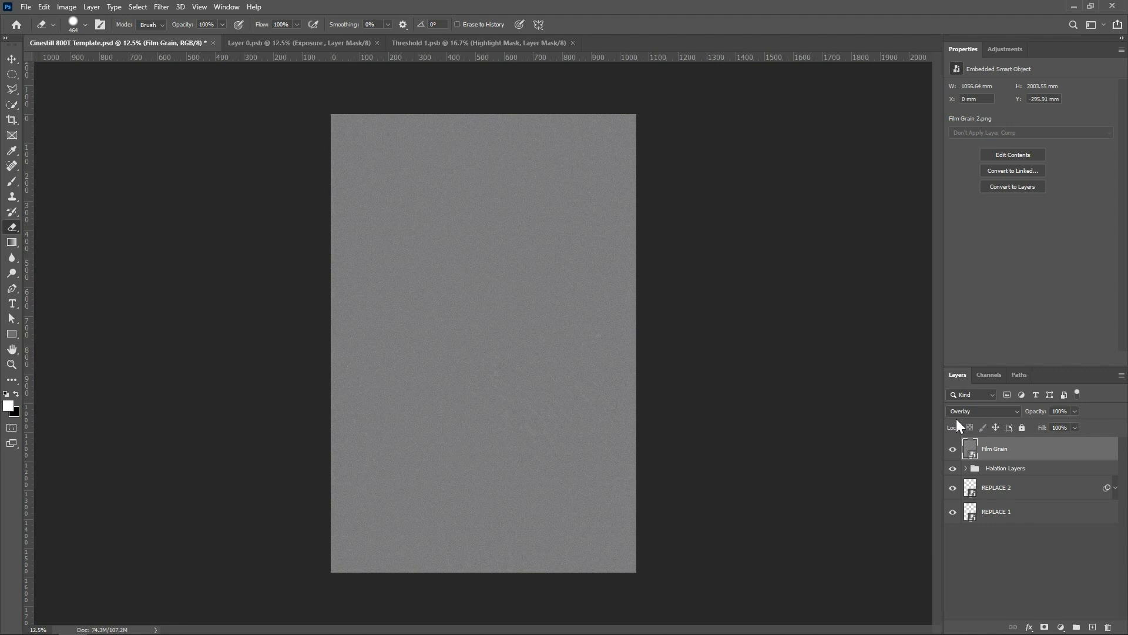
click(955, 450)
click(955, 450)
click(955, 451)
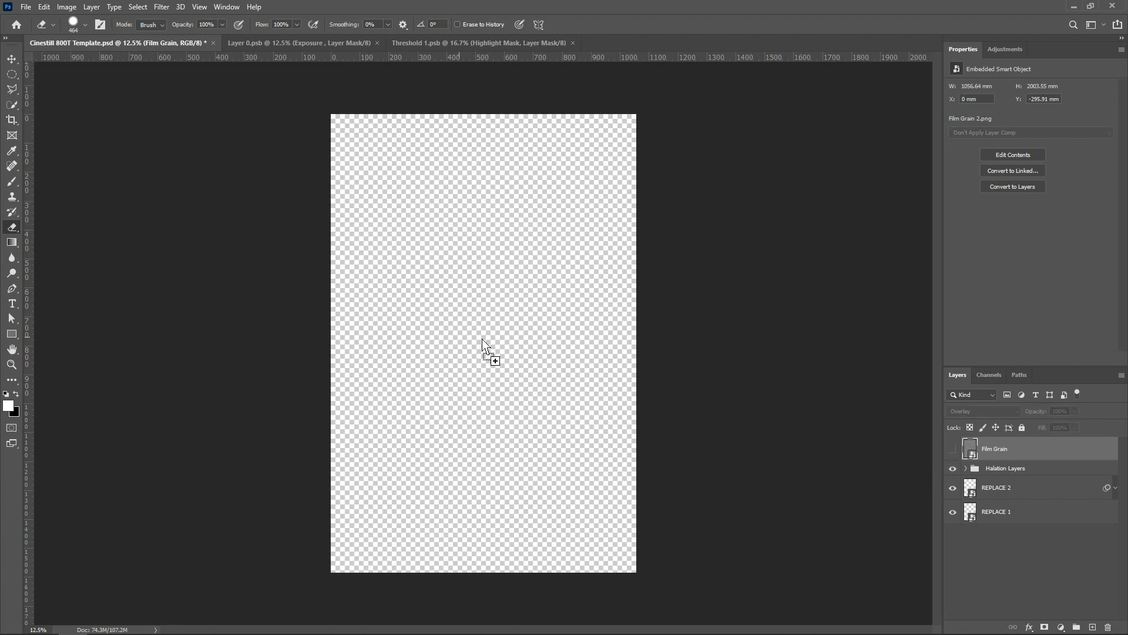
drag(481, 338, 609, 344)
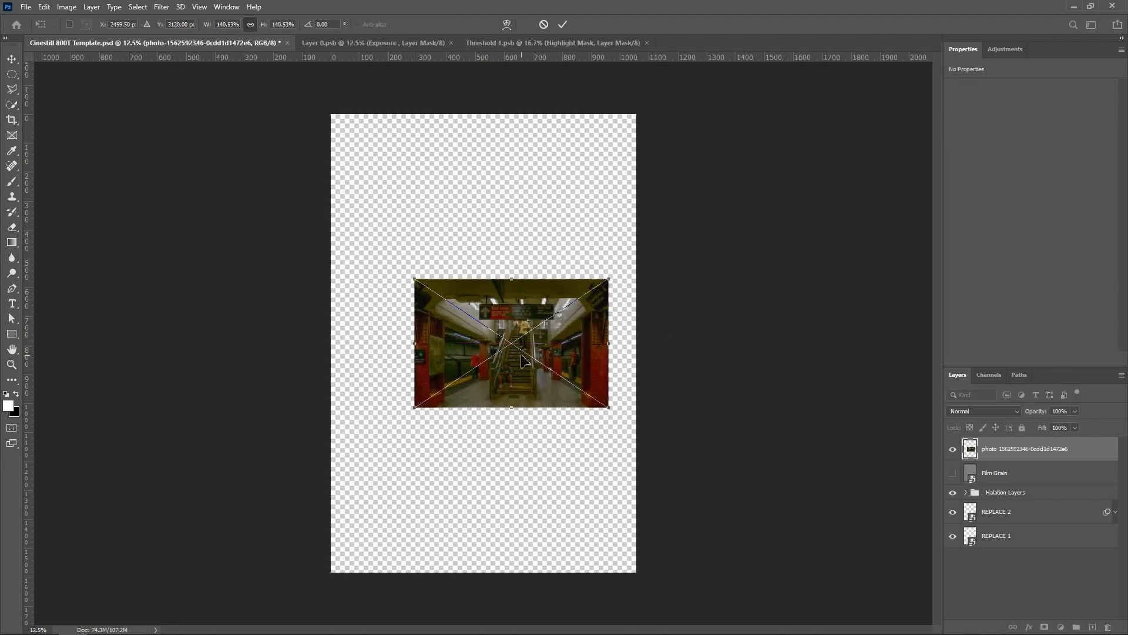
key(Return)
key(e)
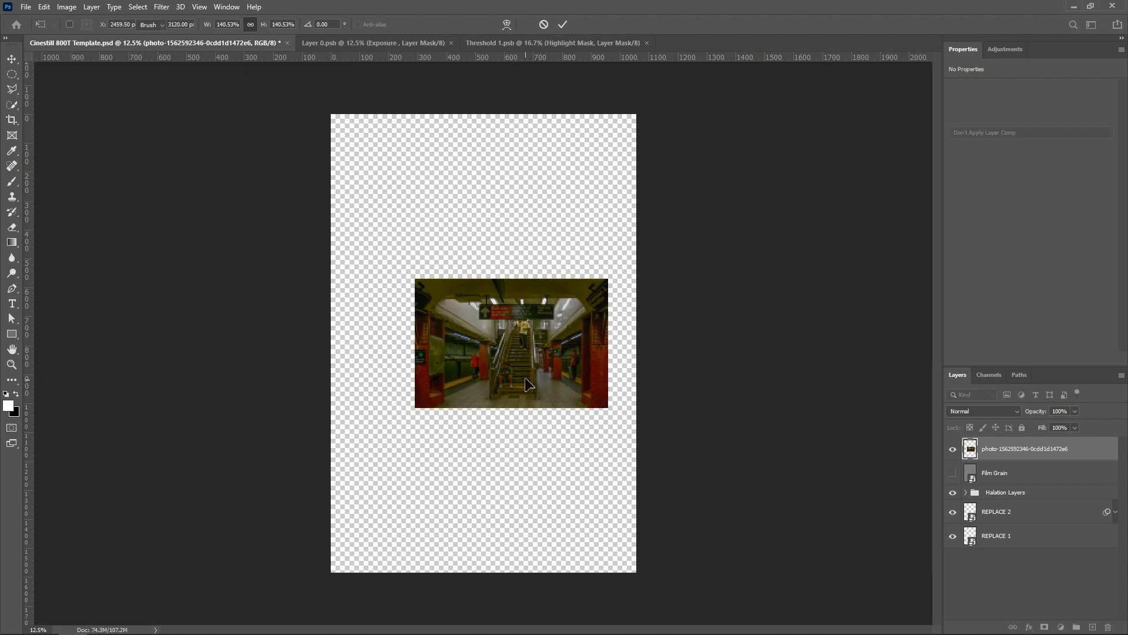
click(562, 292)
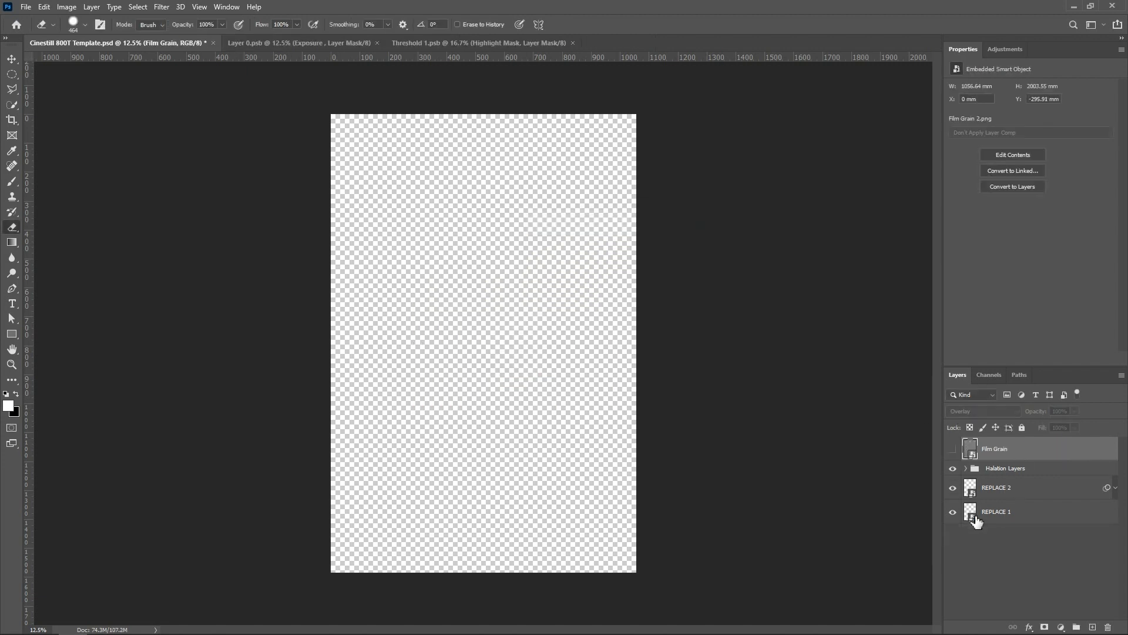
Place the subway station photo at full canvas width inside the REPLACE 1 smart object, below the Exposure adjustment.
double_click(970, 522)
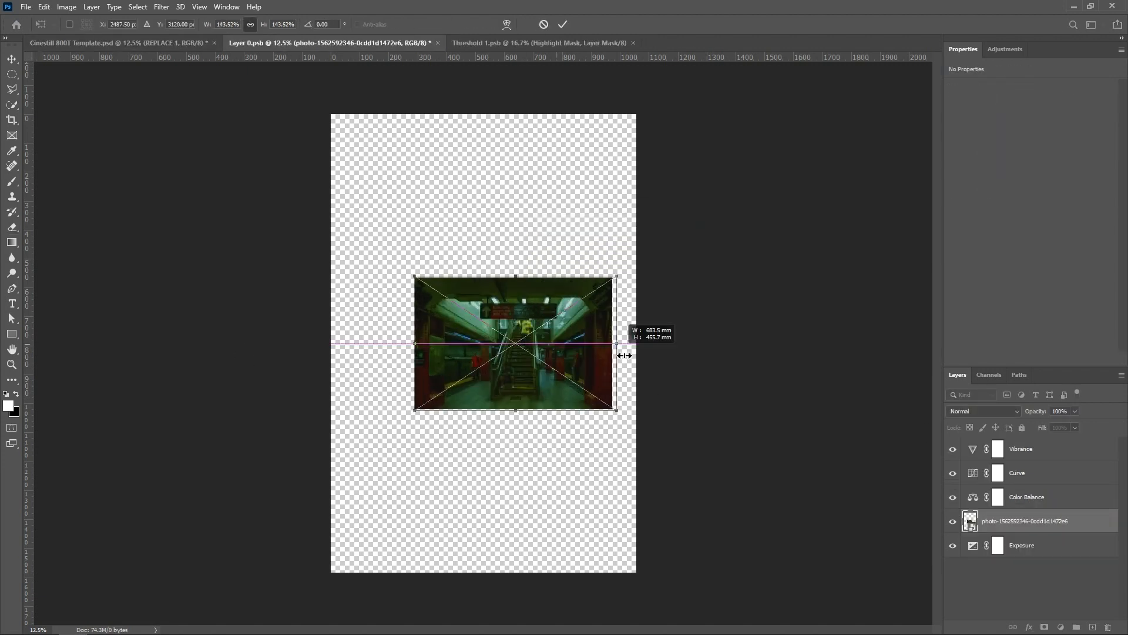
key(Return)
drag(1035, 521, 1007, 563)
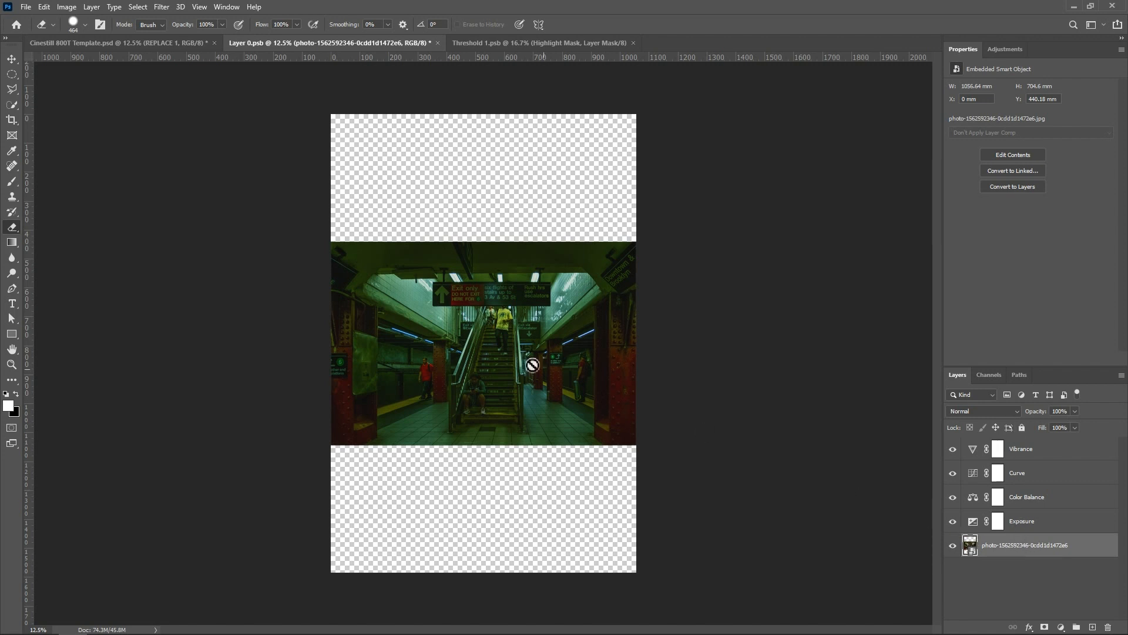
Compare the subway photo with its adjustments hidden, and set the Color Balance midtones' Cyan–Red value to +24.
drag(953, 449, 957, 519)
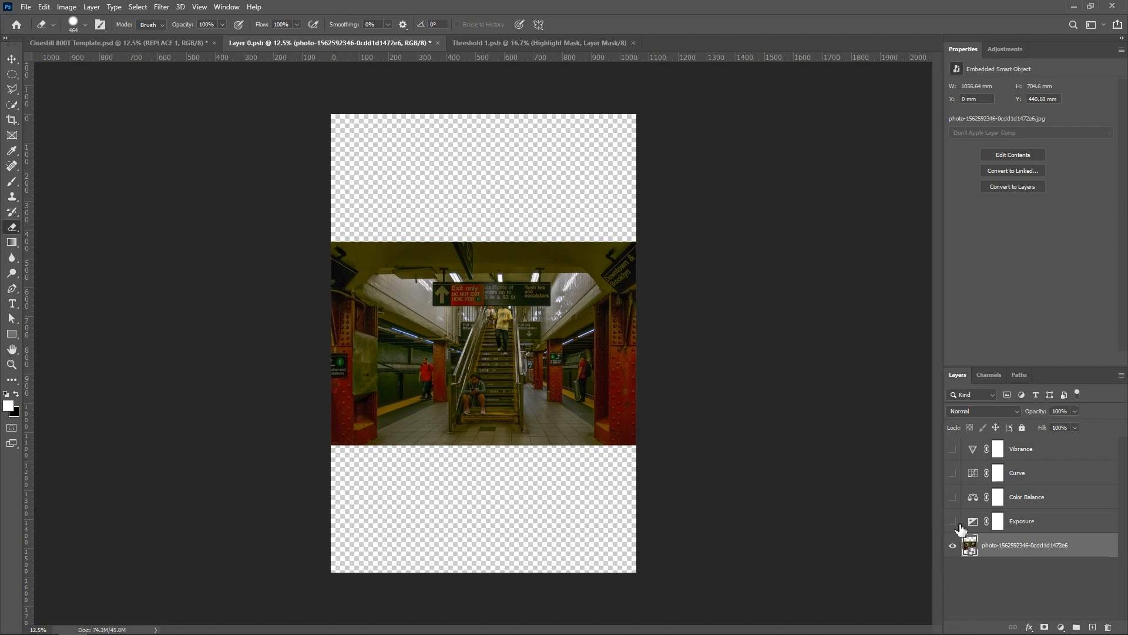
key(ctrl+z)
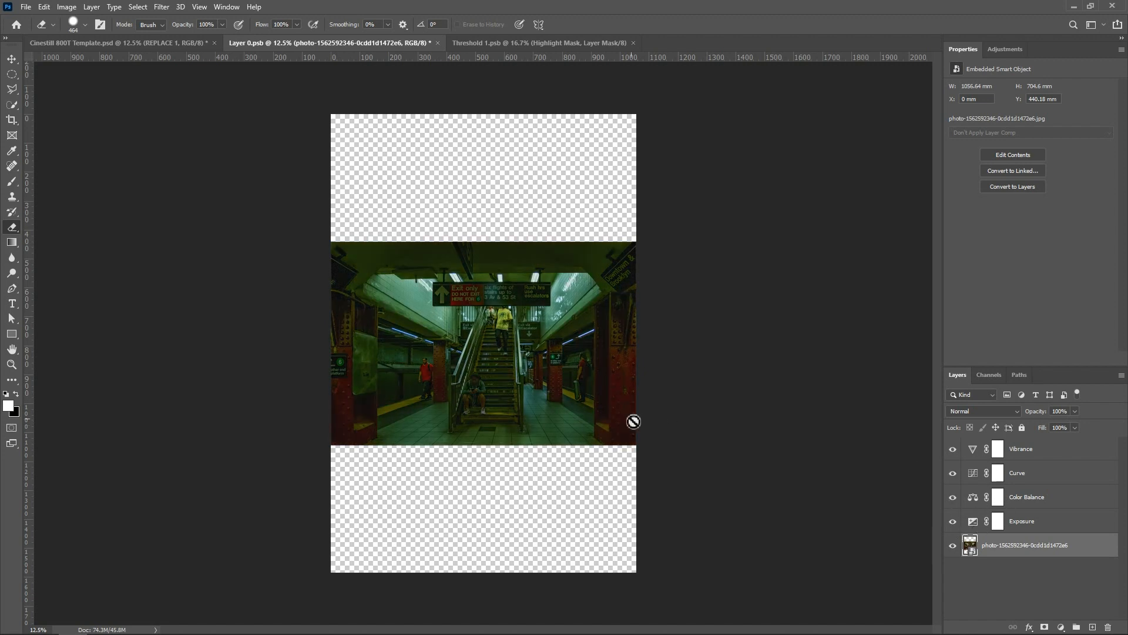
click(1040, 500)
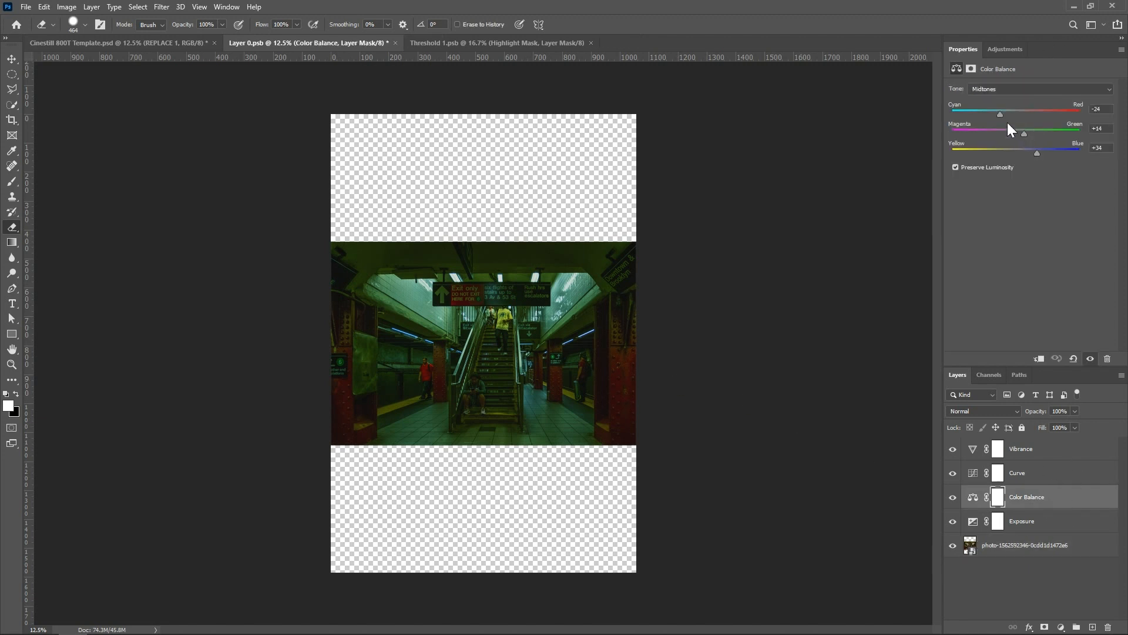
drag(1010, 117, 1011, 117)
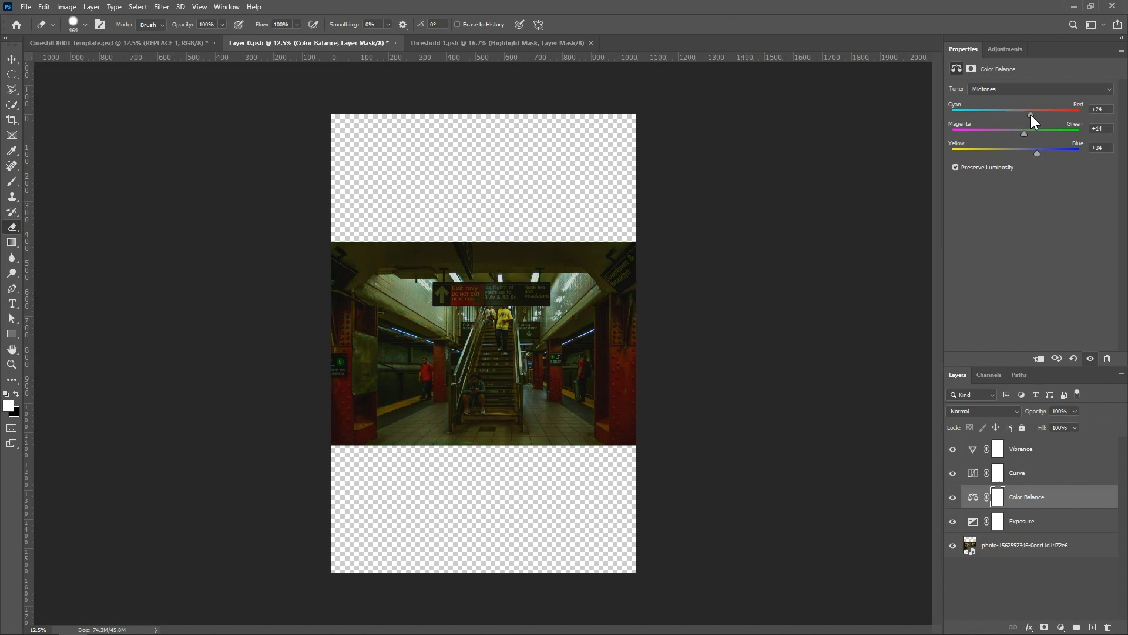
click(1028, 520)
click(1038, 474)
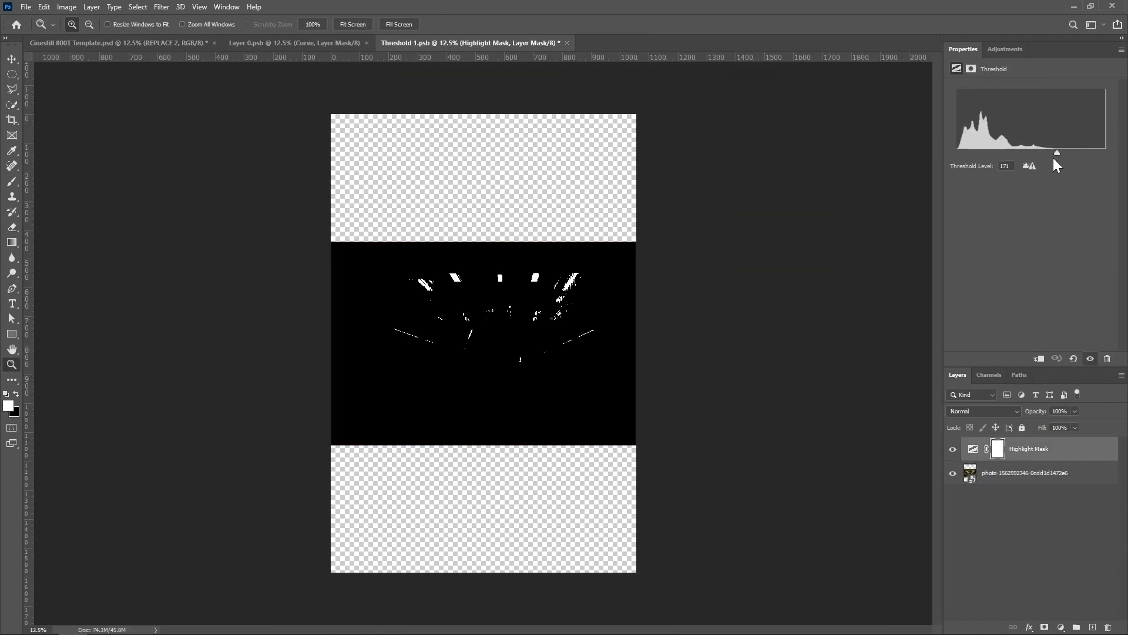
Toggle the Highlight Mask adjustment off and on to compare the mask with the subway photo.
click(1090, 358)
click(1090, 359)
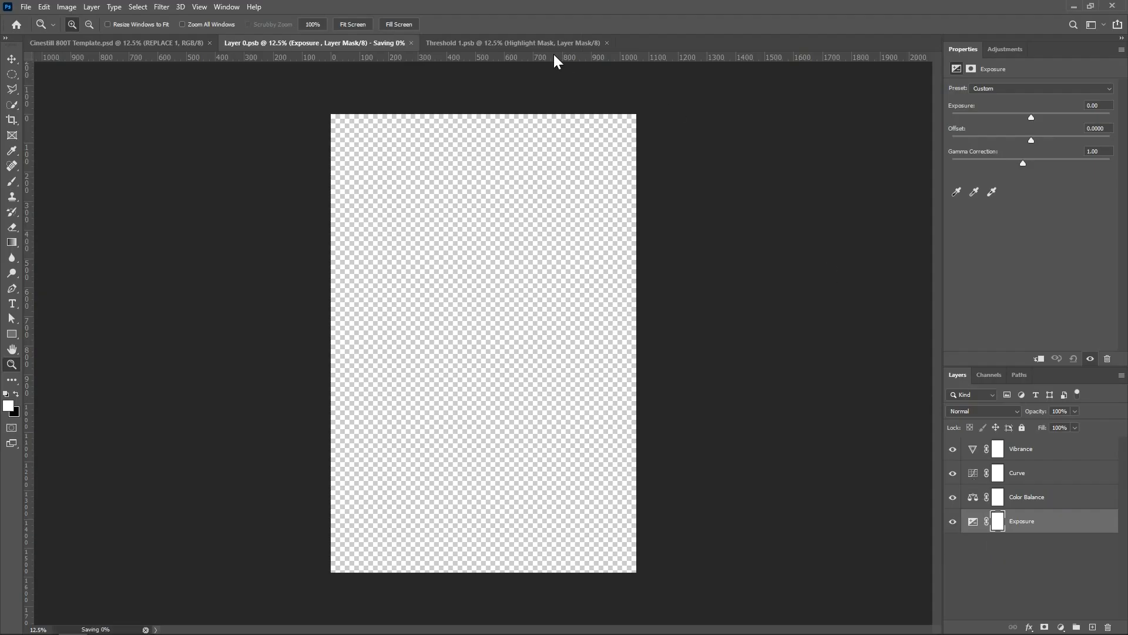
Delete the subway photo layer from the Threshold 1 smart object and save it.
click(527, 44)
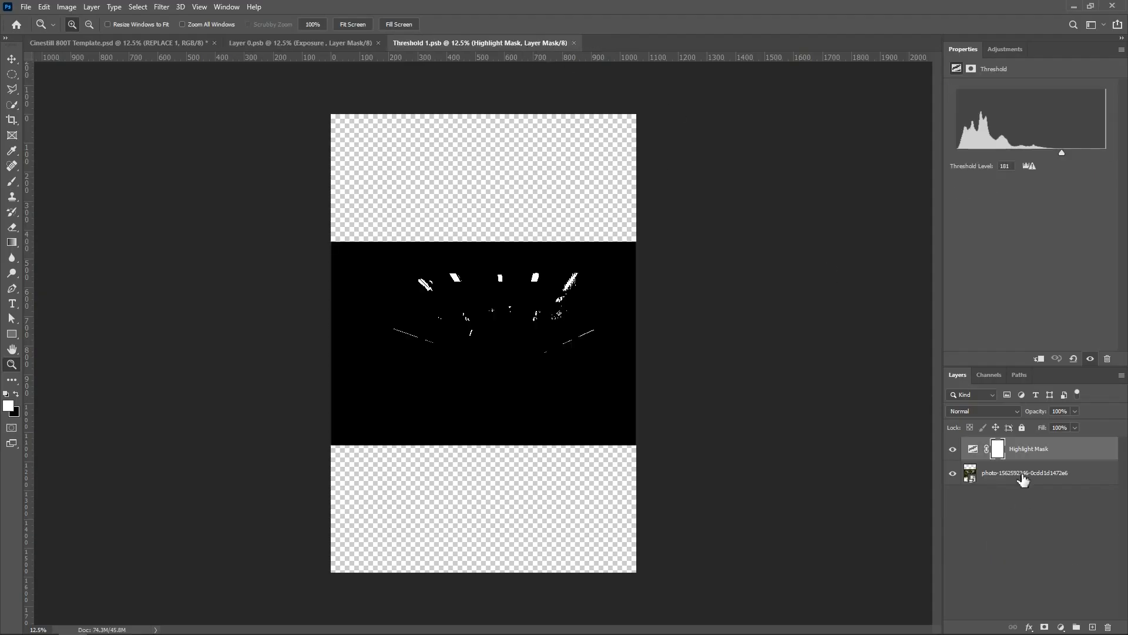
key(Delete)
key(ctrl+s)
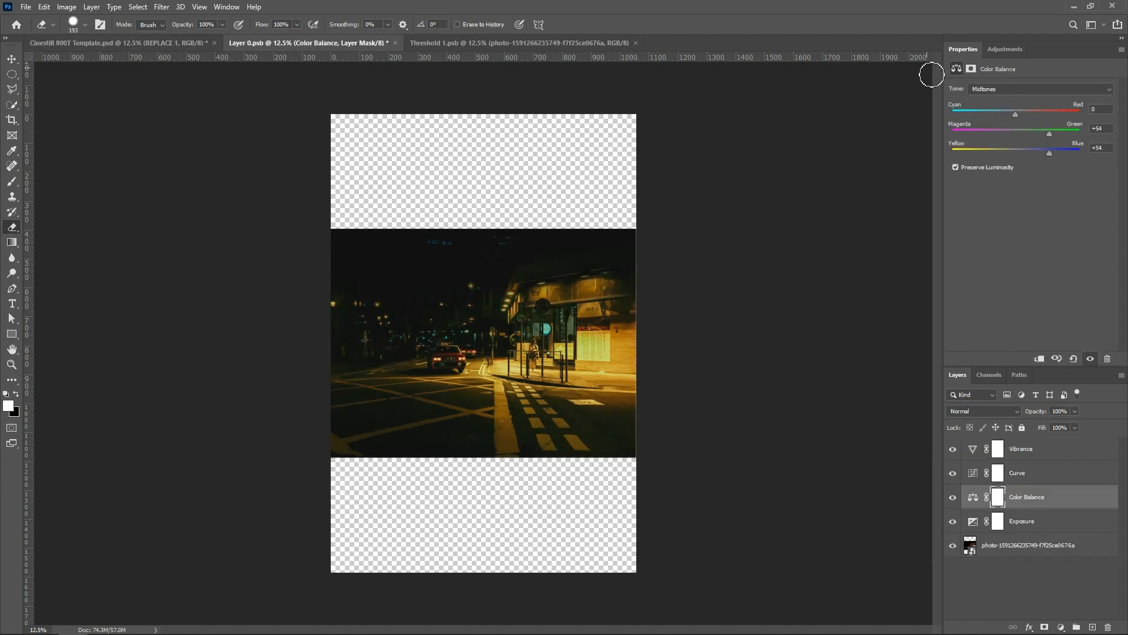
Save the color-graded street photo in Layer 0, check its highlight mask in Threshold 1 and return to the template.
key(ctrl+s)
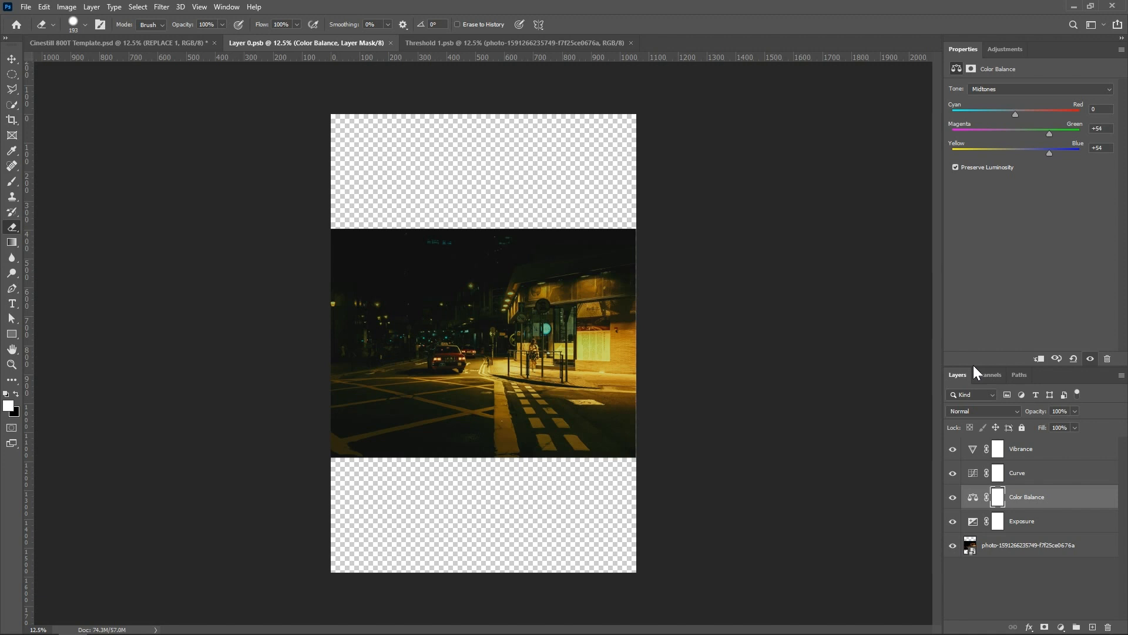
click(463, 47)
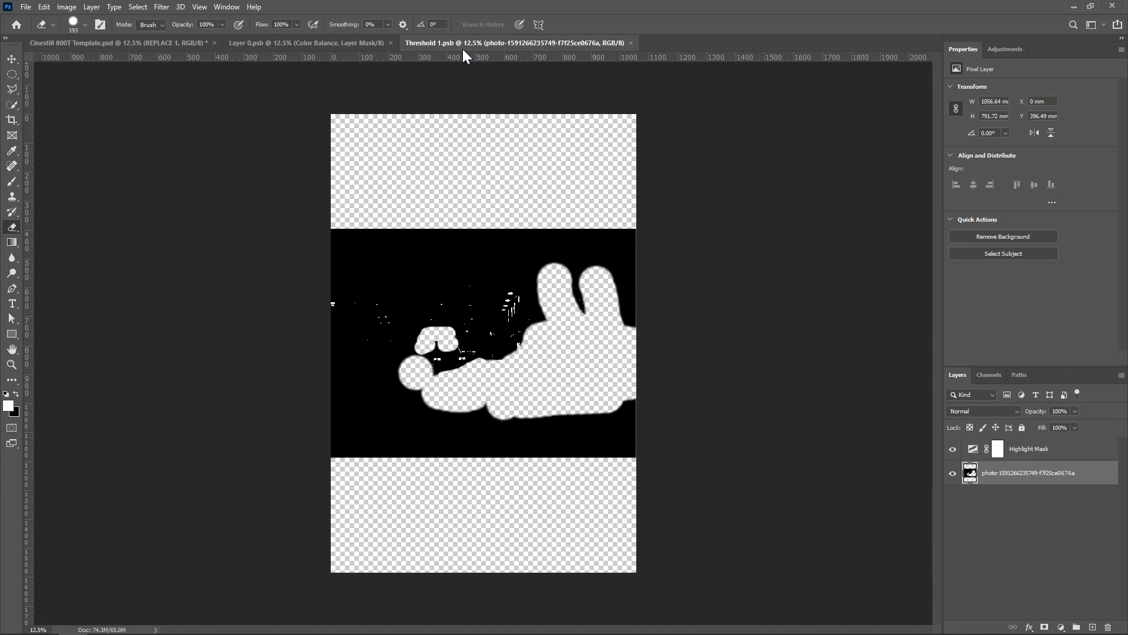
click(154, 43)
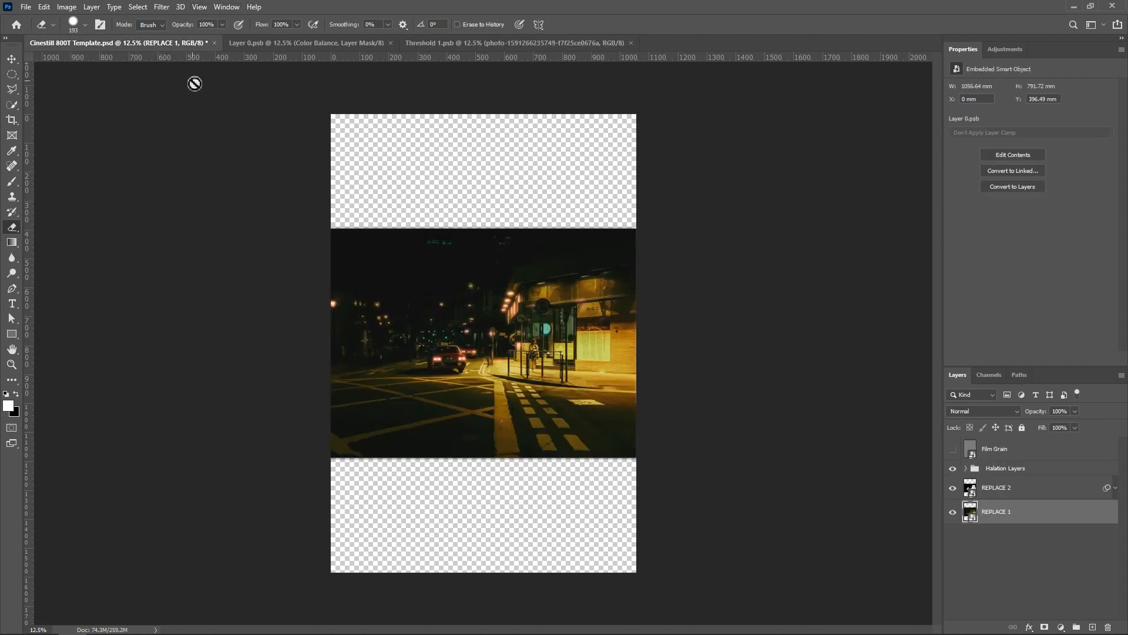